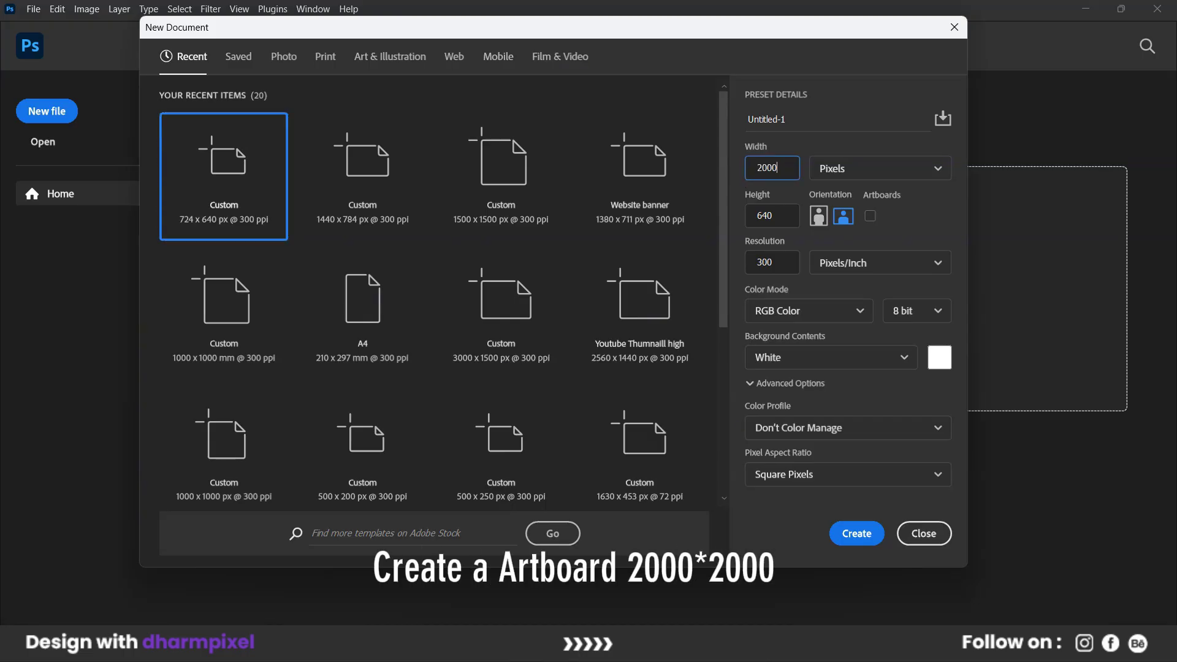
Step: Enter 2000 px for width and height and create the white 300 ppi document
{"action": "type", "text": "2000"}
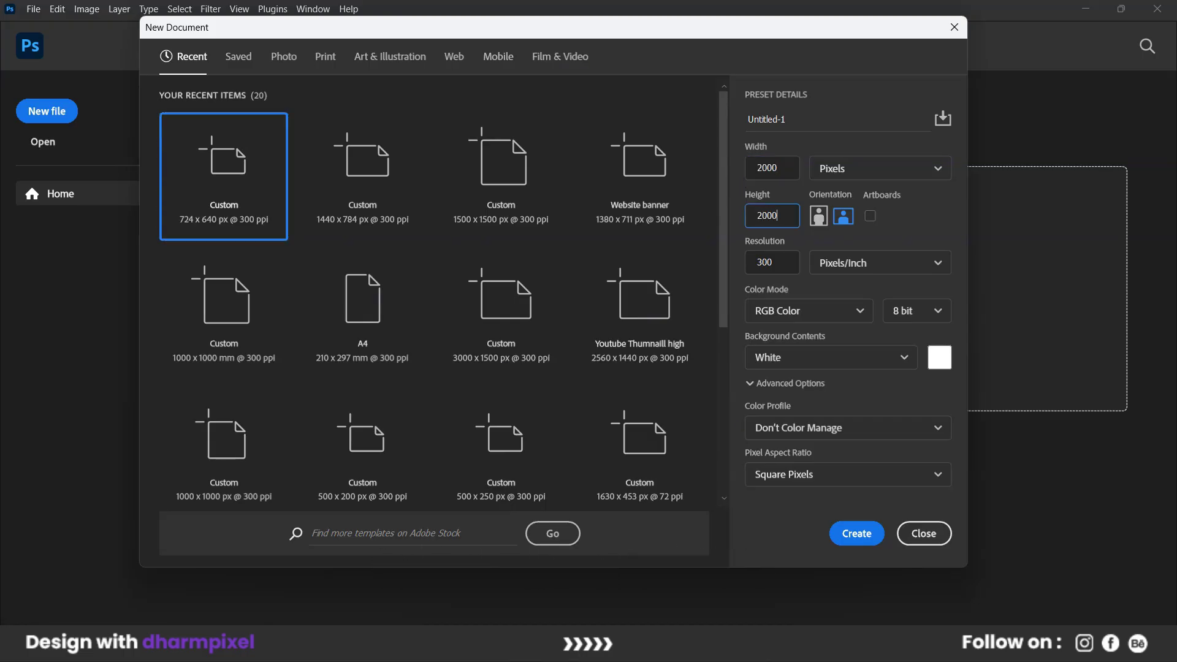
{"action": "key", "text": "Return"}
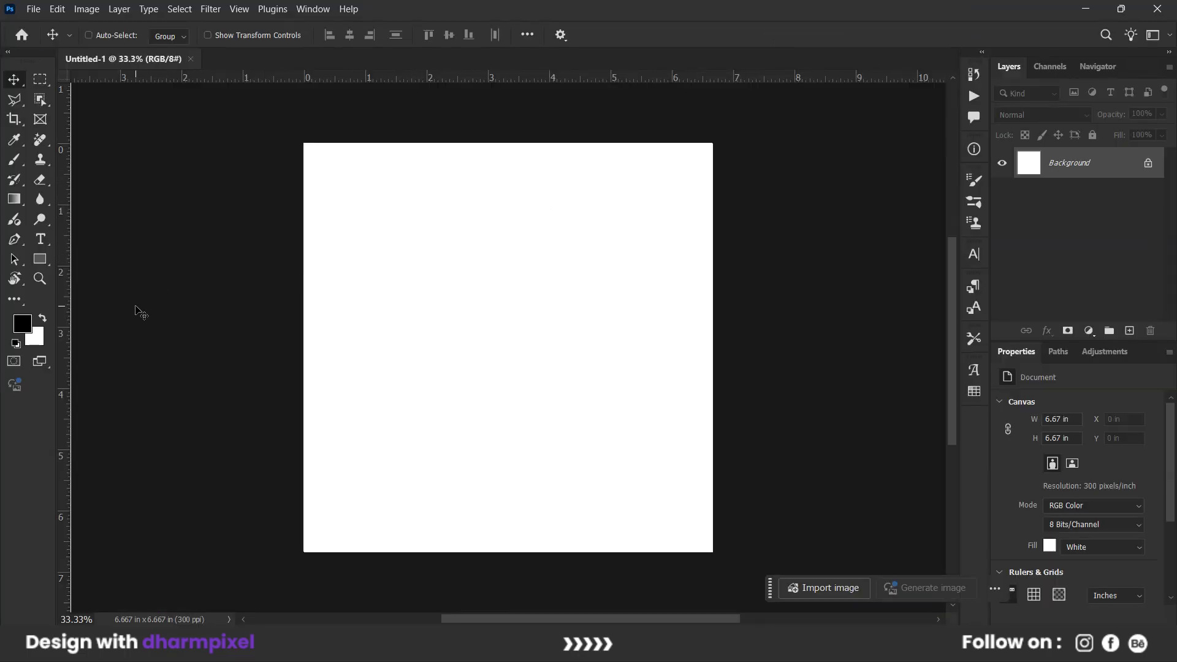
Step: With a very large soft brush in ff0000, tint the whole canvas pink
{"action": "left_click", "coordinate": [14, 159]}
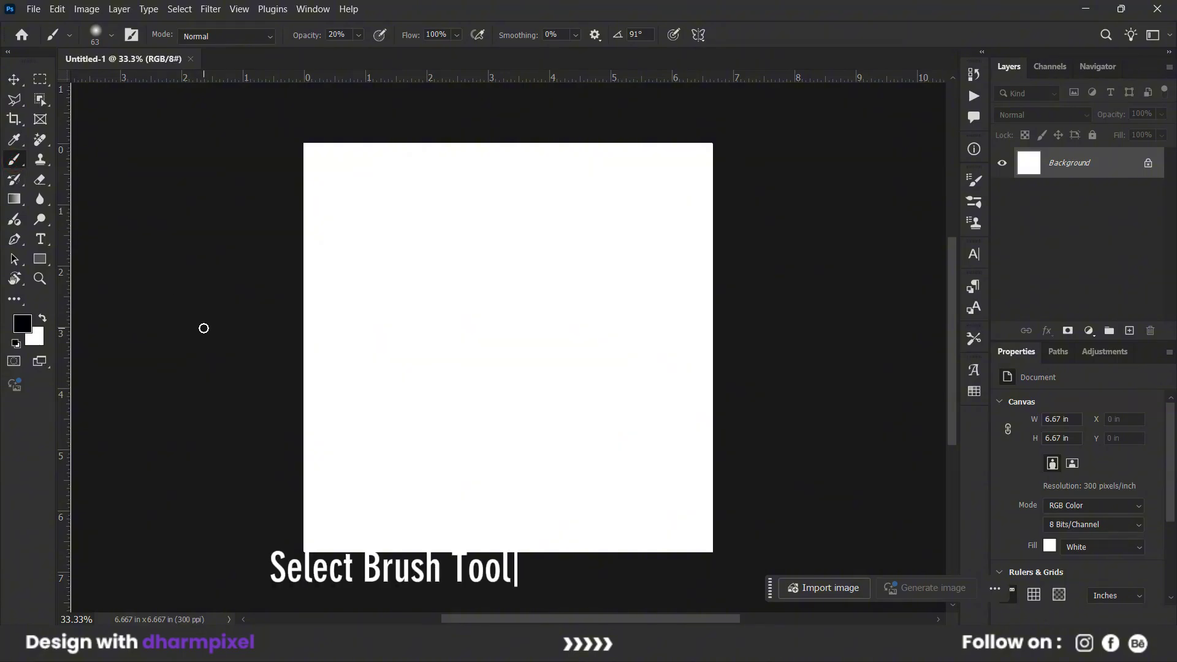
{"action": "left_click_drag", "start_coordinate": [429, 356], "coordinate": [459, 331]}
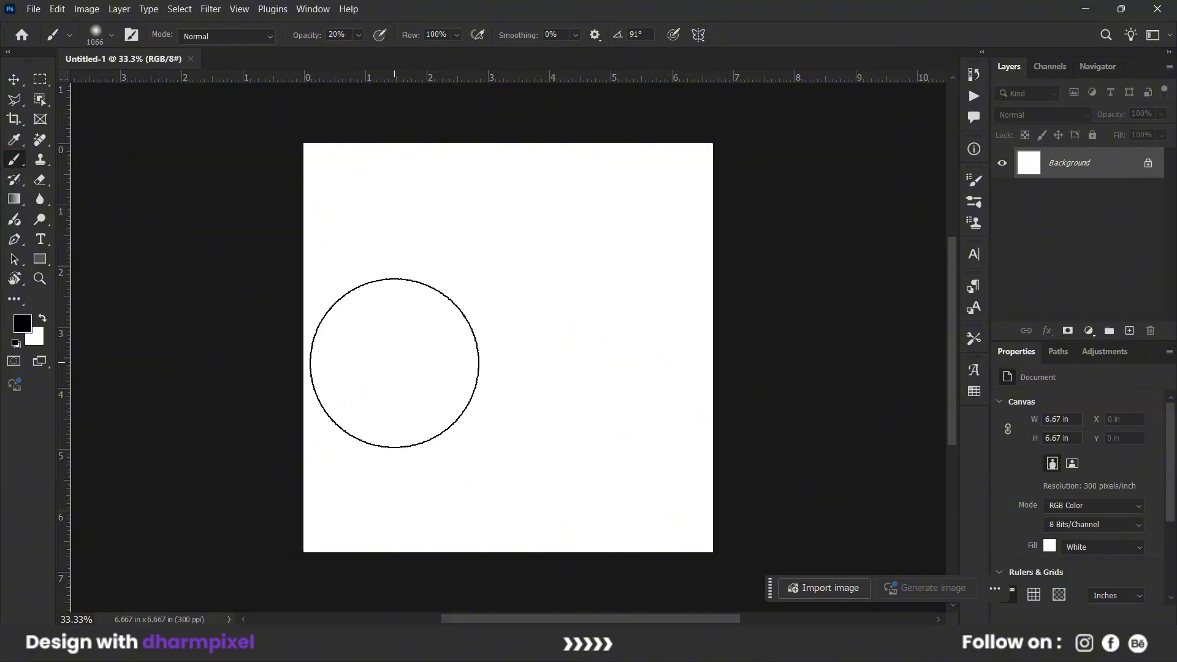
{"action": "left_click", "coordinate": [22, 323]}
{"action": "type", "text": "ff0000"}
{"action": "left_click", "coordinate": [1147, 346]}
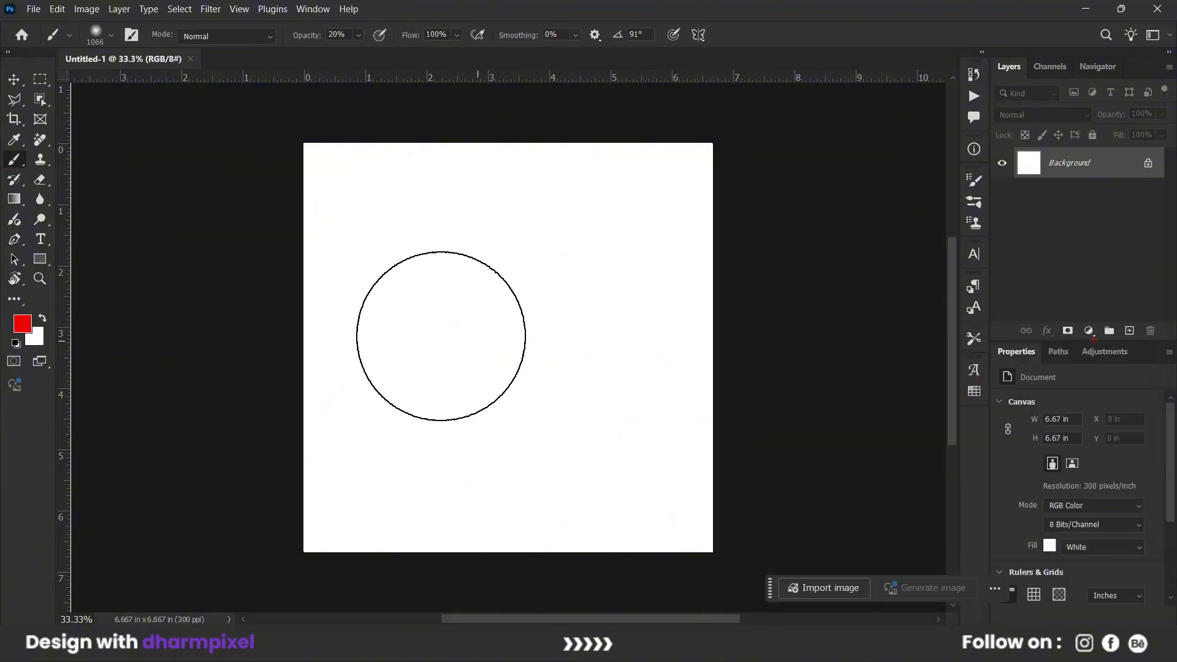
{"action": "left_click", "coordinate": [466, 337]}
{"action": "left_click_drag", "start_coordinate": [370, 386], "coordinate": [644, 245]}
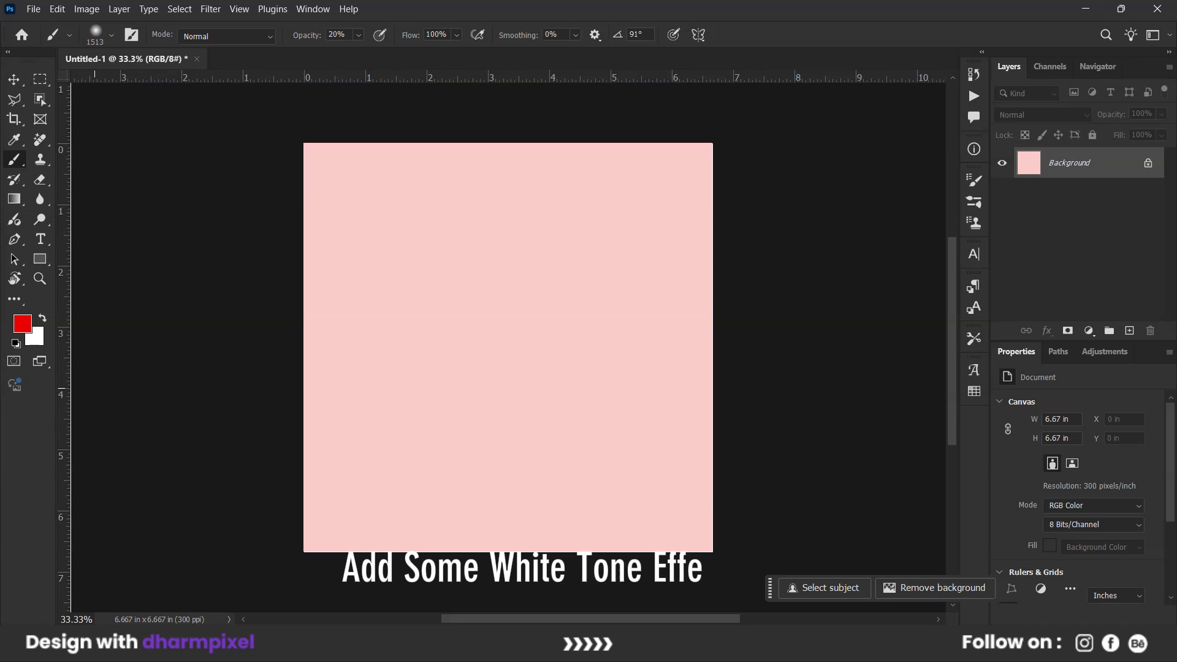
Step: Brush a soft white glow into the centre of the canvas
{"action": "key", "text": "x"}
{"action": "mouse_move", "coordinate": [464, 376]}
{"action": "left_mouse_down"}
{"action": "mouse_move", "coordinate": [491, 376]}
{"action": "mouse_move", "coordinate": [498, 288]}
{"action": "mouse_move", "coordinate": [516, 362]}
{"action": "left_mouse_up"}
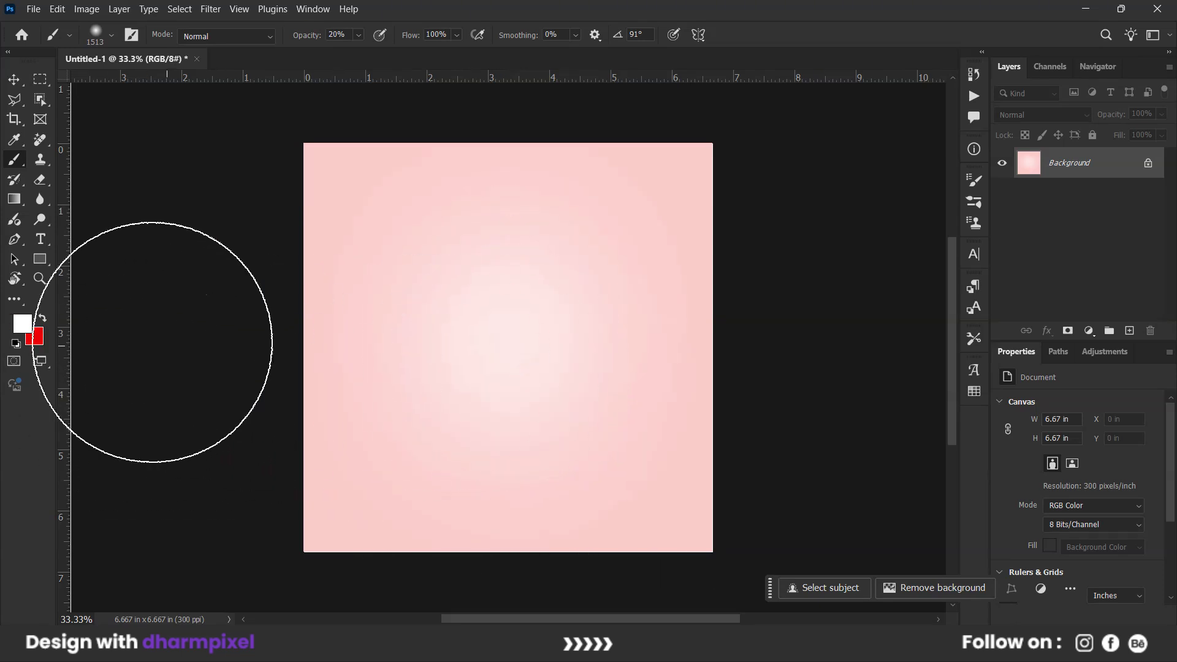
{"action": "left_click", "coordinate": [38, 259]}
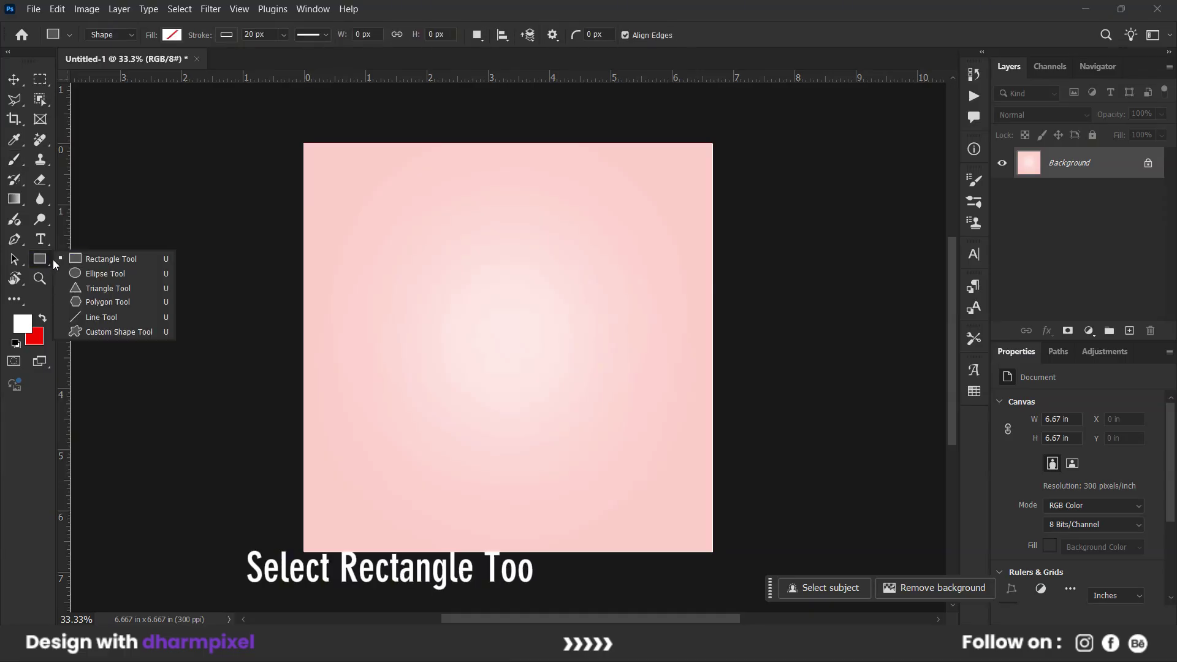
Step: Draw a wide rectangle in the lower middle with no stroke and a pink fill
{"action": "left_click", "coordinate": [98, 262]}
{"action": "scroll", "coordinate": [454, 458], "scroll_direction": "up", "scroll_amount": 2}
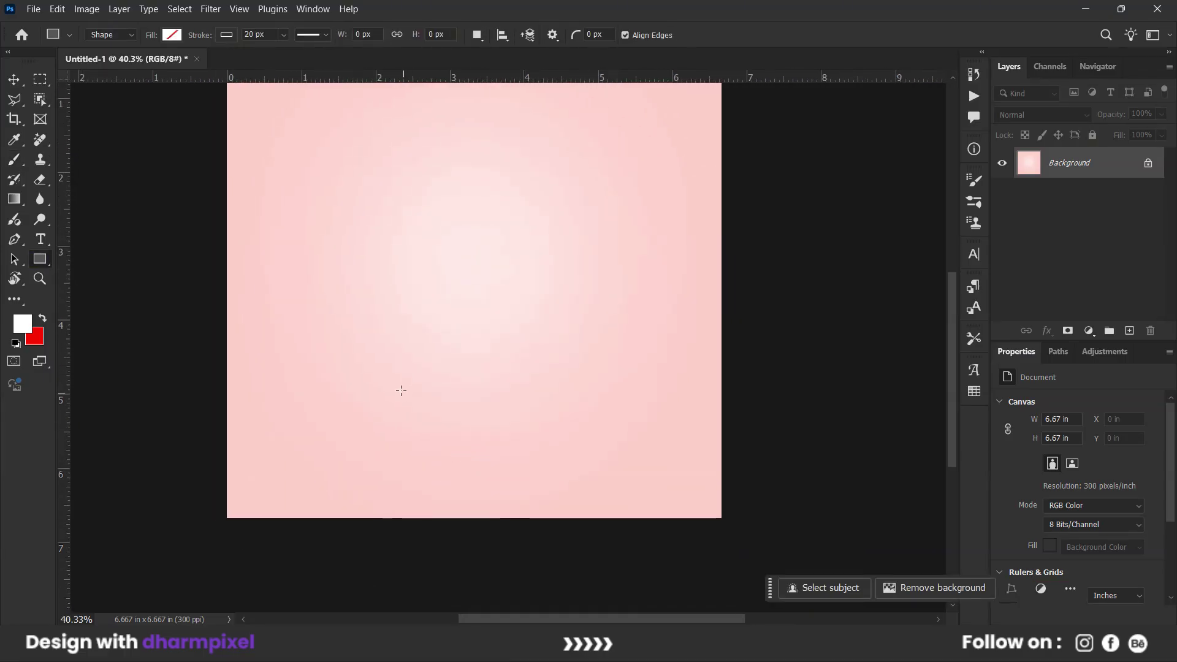
{"action": "mouse_move", "coordinate": [380, 363]}
{"action": "left_mouse_down"}
{"action": "mouse_move", "coordinate": [557, 438]}
{"action": "mouse_move", "coordinate": [617, 424]}
{"action": "left_mouse_up"}
{"action": "left_click", "coordinate": [225, 36]}
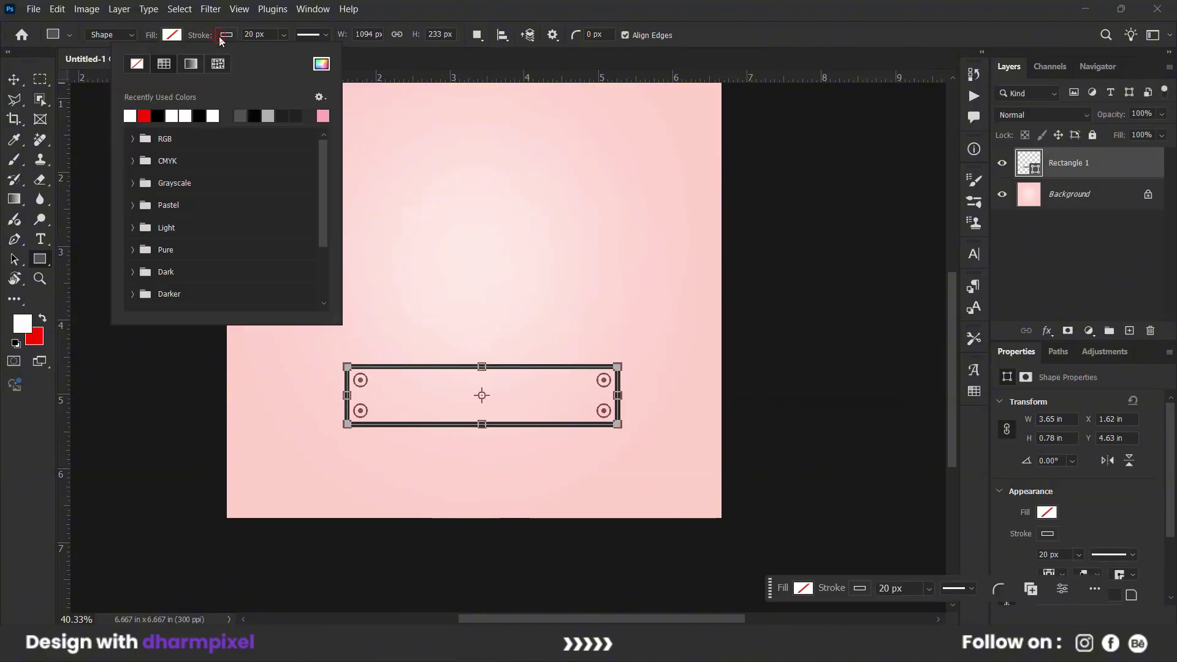
{"action": "left_click", "coordinate": [136, 63]}
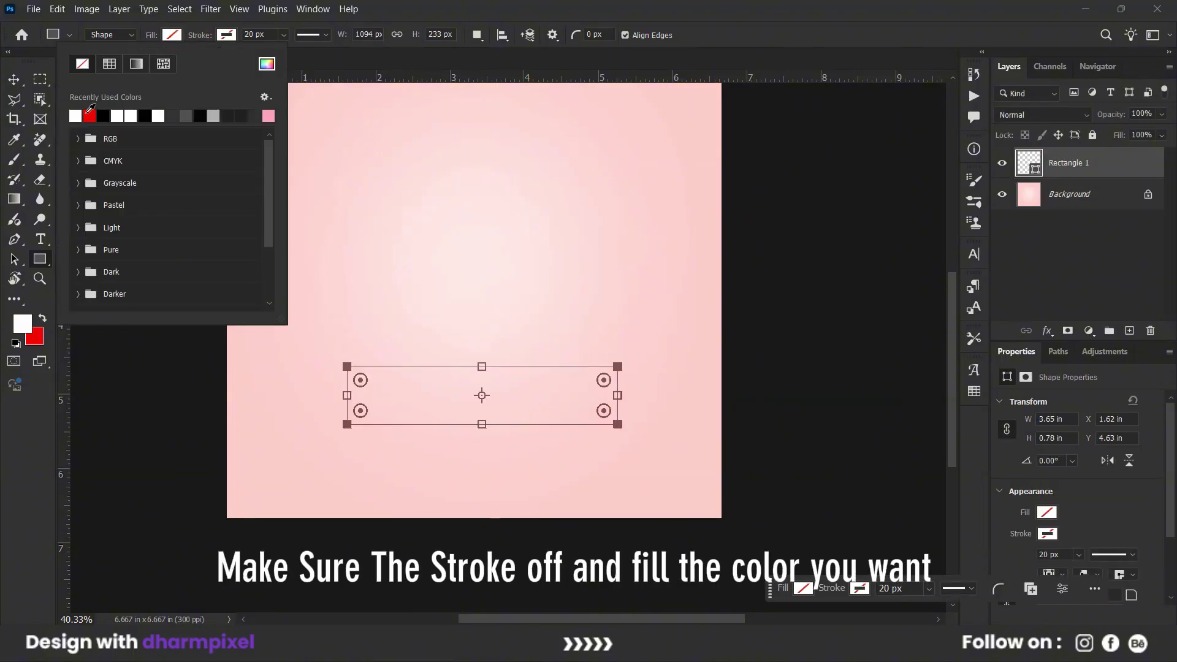
{"action": "left_click", "coordinate": [268, 114]}
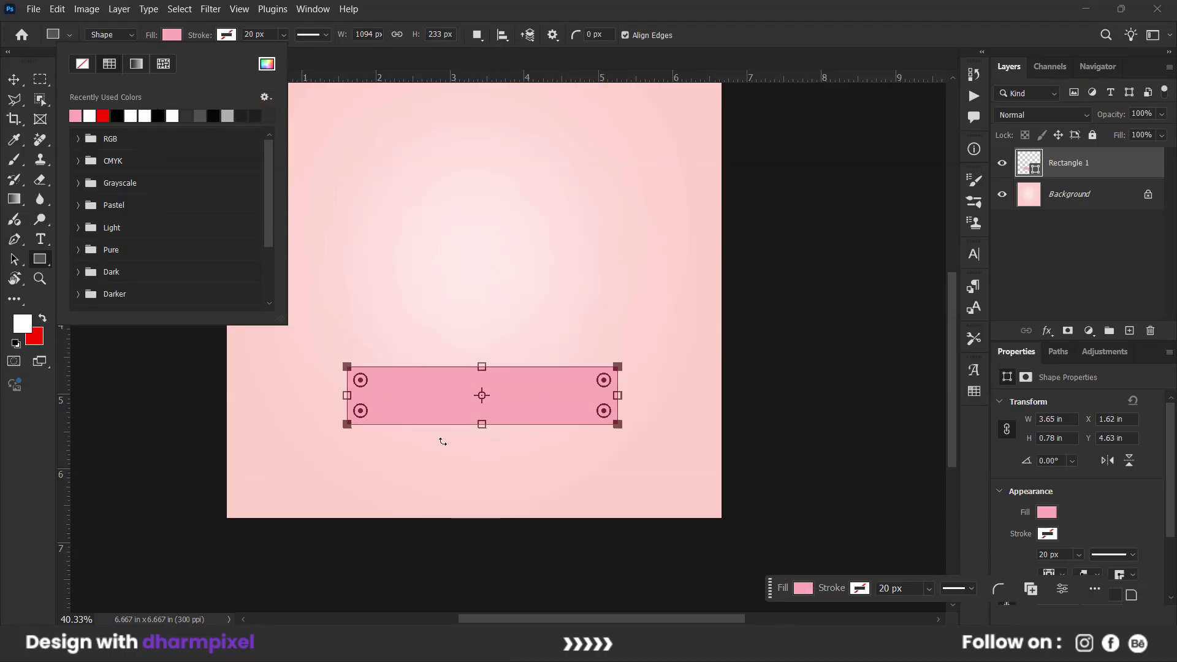
{"action": "right_click", "coordinate": [40, 258]}
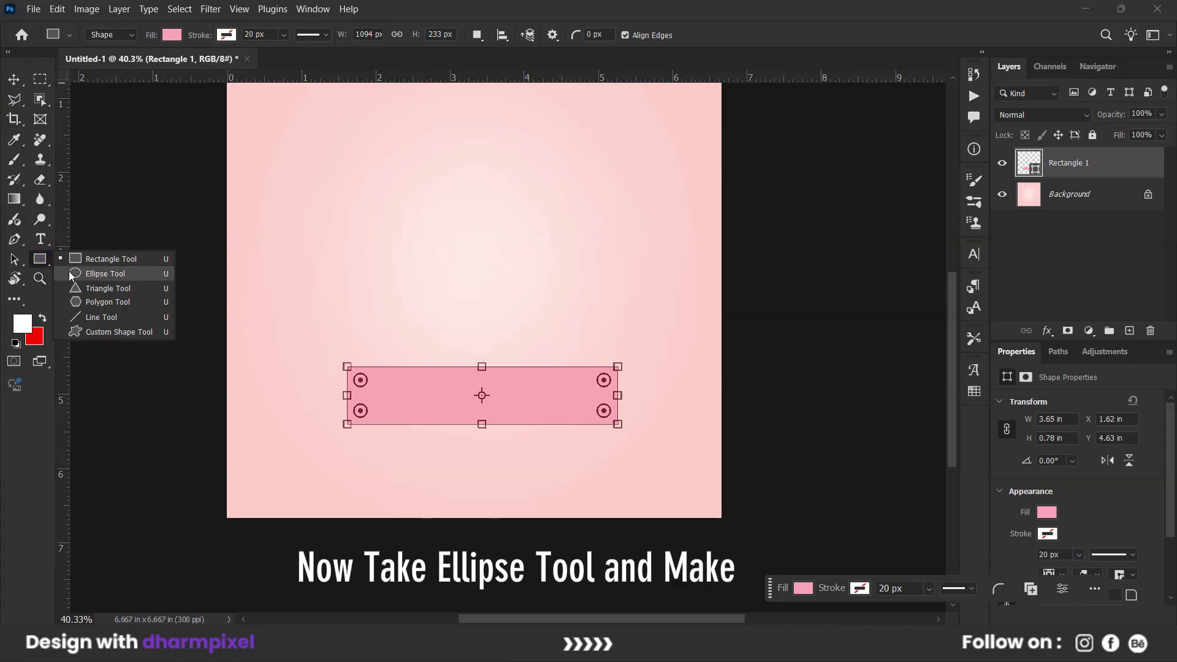
Step: Draw a flat ellipse and fit it onto the rectangle's top edge at matching width
{"action": "left_click", "coordinate": [105, 273]}
{"action": "mouse_move", "coordinate": [331, 255]}
{"action": "left_mouse_down"}
{"action": "mouse_move", "coordinate": [468, 298]}
{"action": "mouse_move", "coordinate": [616, 307]}
{"action": "left_mouse_up"}
{"action": "left_click", "coordinate": [13, 79]}
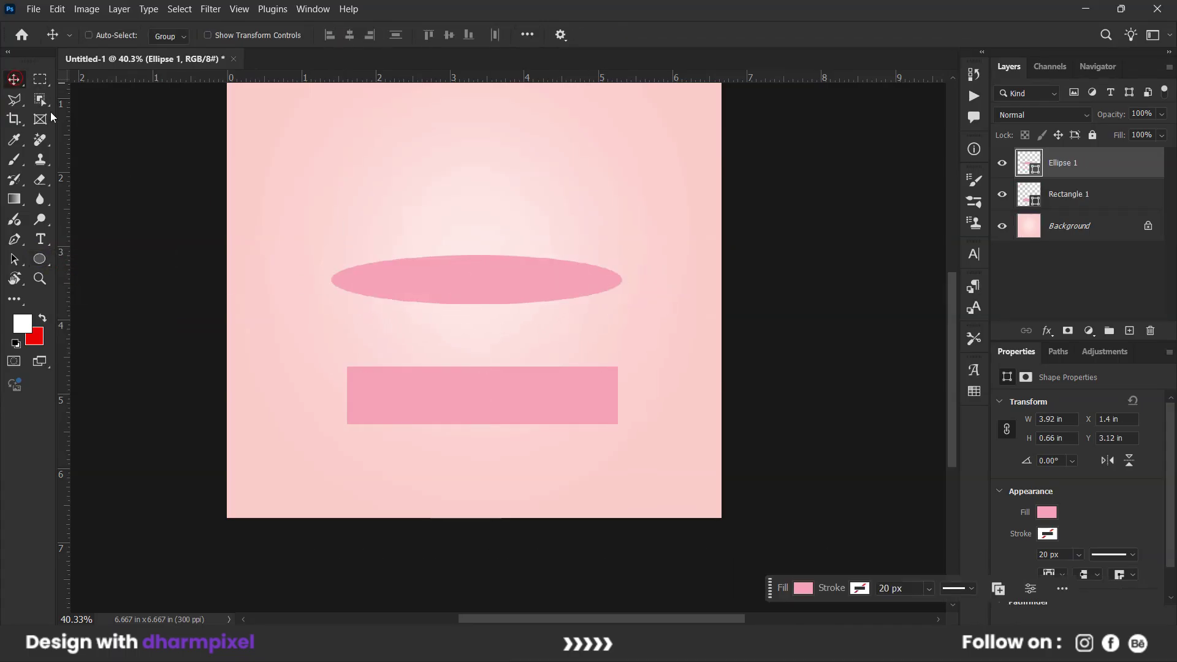
{"action": "scroll", "coordinate": [502, 291], "scroll_direction": "up", "scroll_amount": 2}
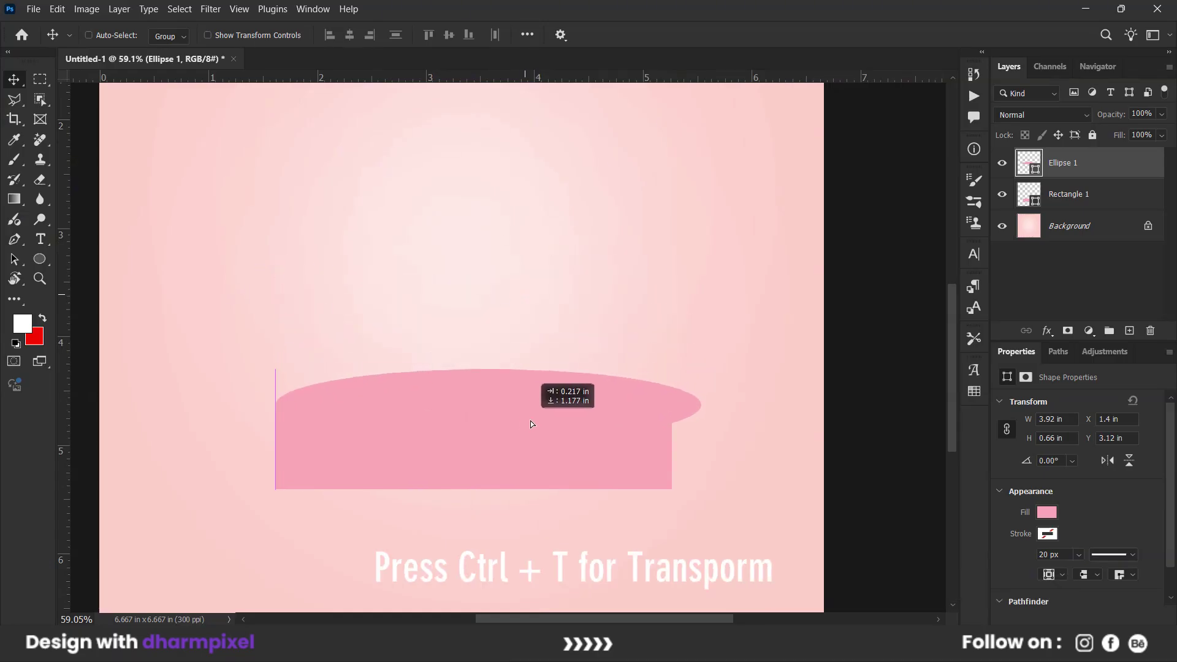
{"action": "left_click_drag", "start_coordinate": [502, 291], "coordinate": [531, 419]}
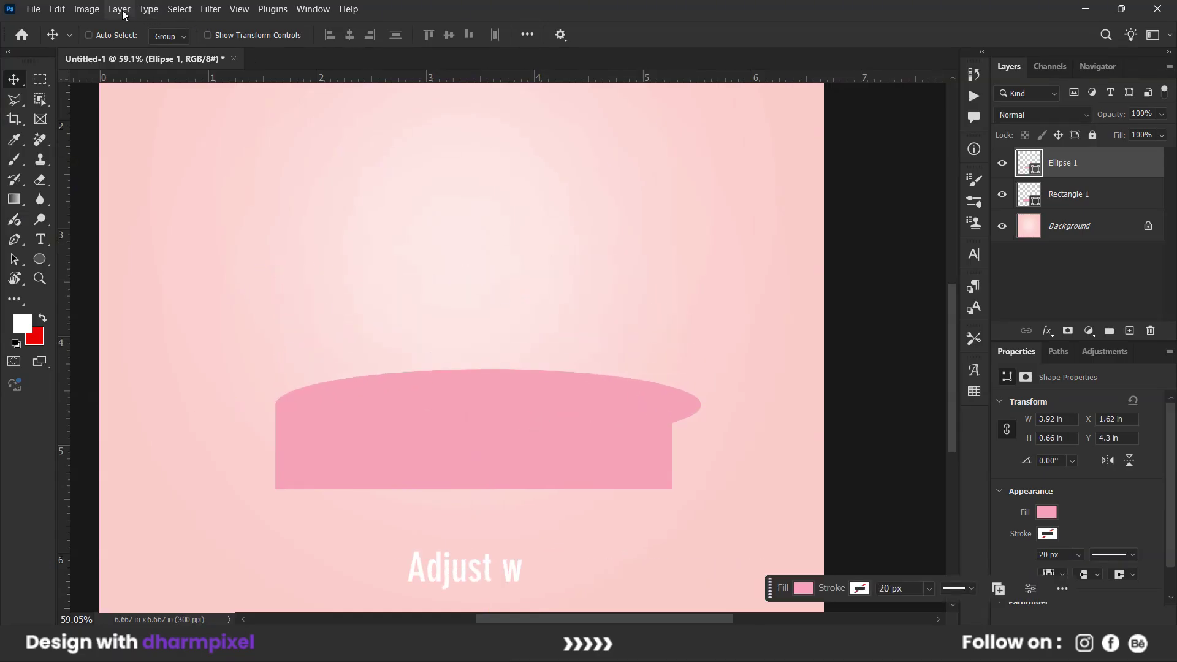
{"action": "key", "text": "ctrl+t"}
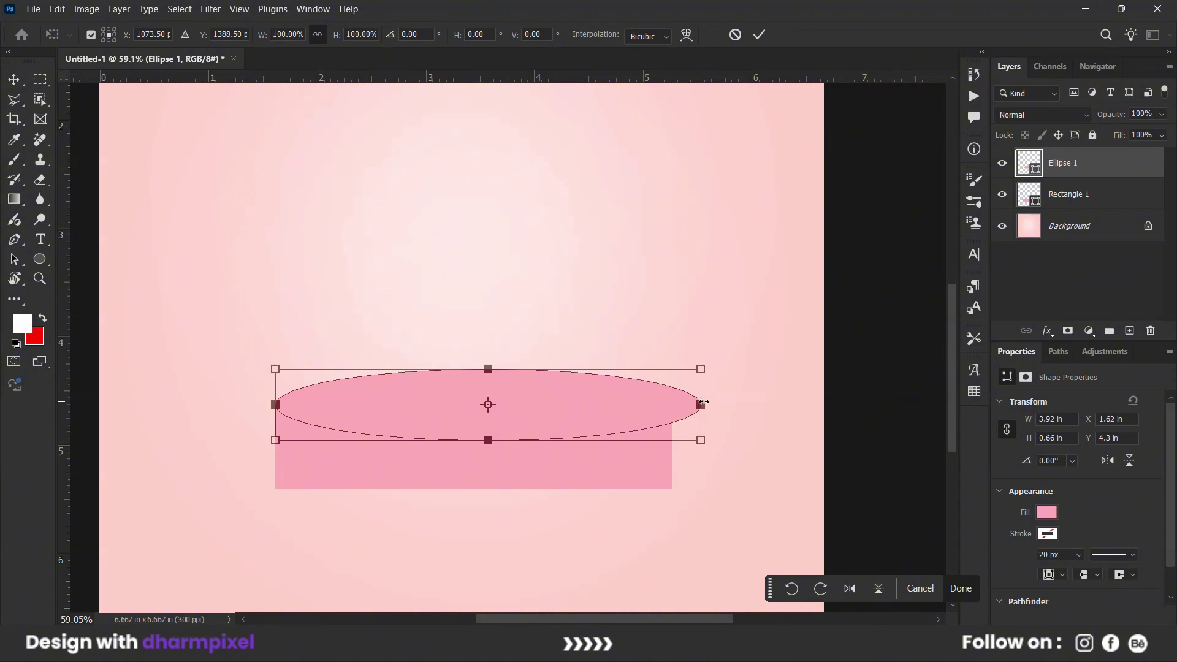
{"action": "left_click_drag", "start_coordinate": [703, 368], "coordinate": [671, 371]}
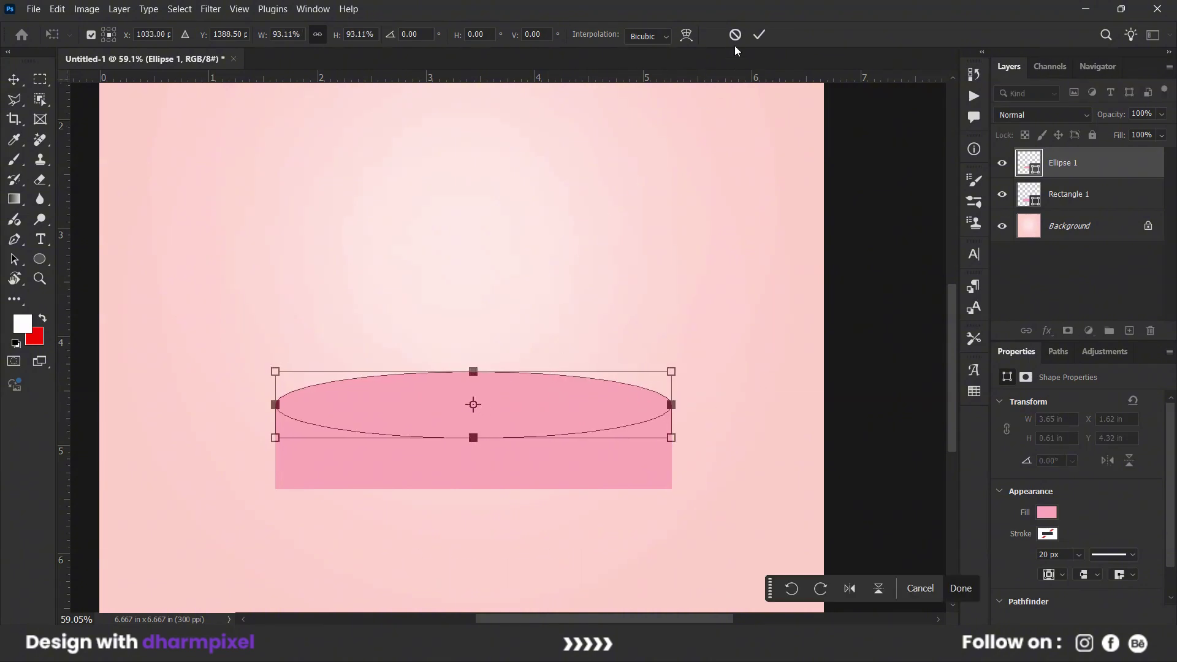
{"action": "key", "text": "Return"}
Step: Stretch the Rectangle 1 layer down to the bottom of the canvas
{"action": "scroll", "coordinate": [514, 475], "scroll_direction": "up", "scroll_amount": 2}
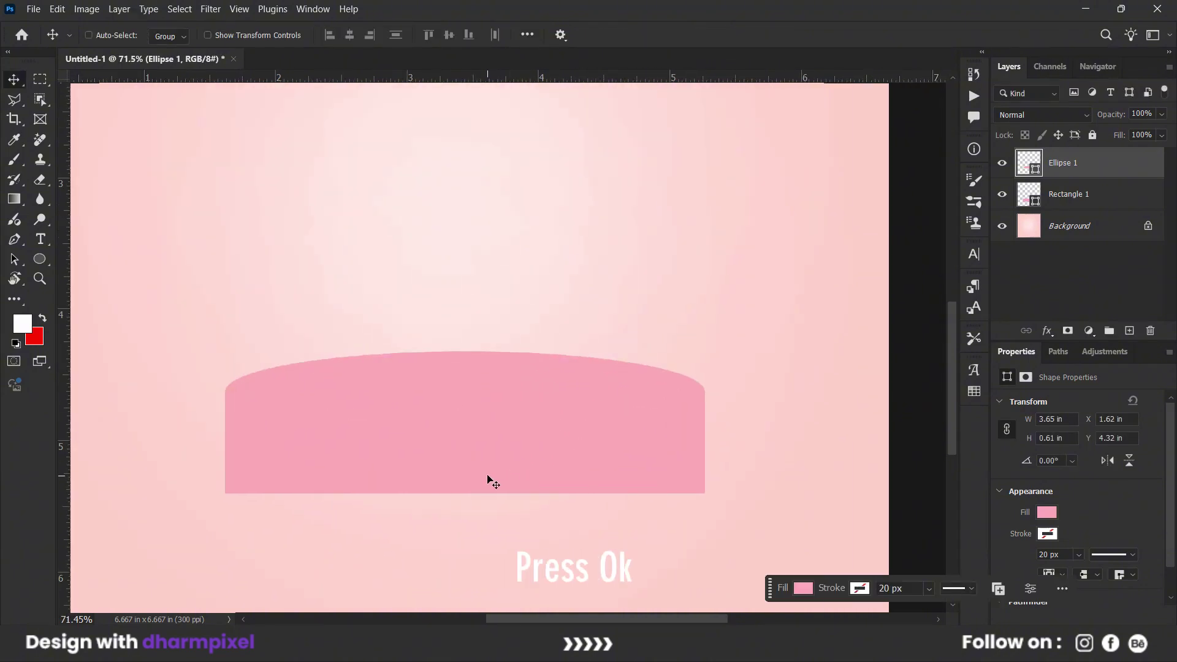
{"action": "scroll", "coordinate": [481, 464], "scroll_direction": "up", "scroll_amount": 1}
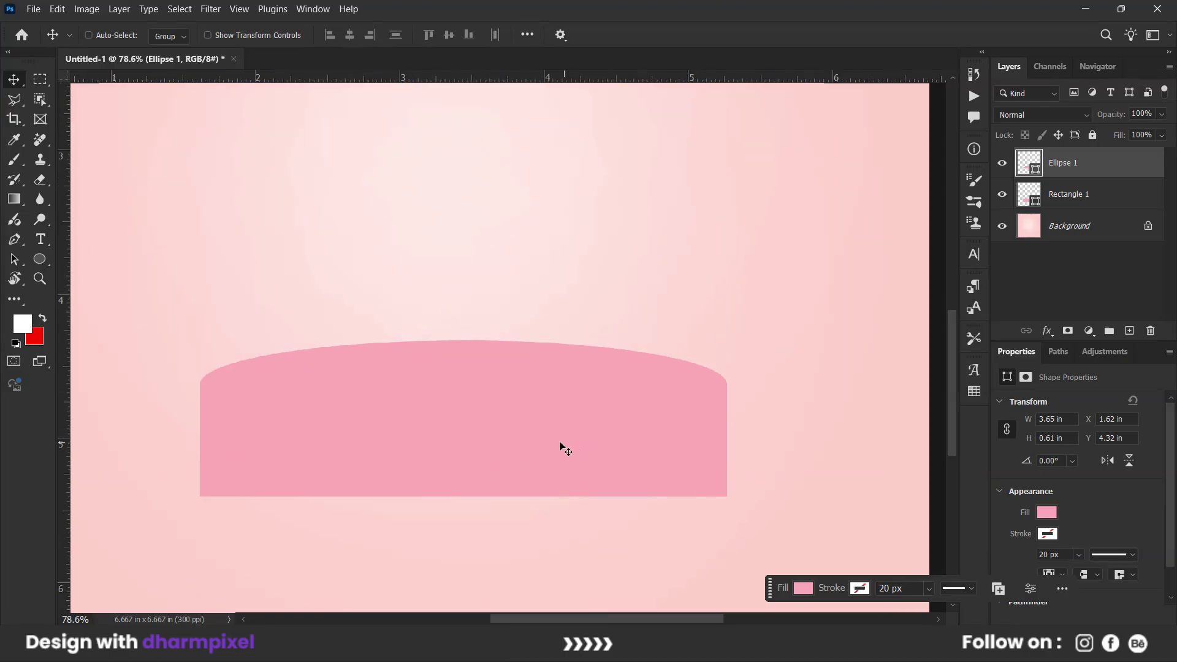
{"action": "scroll", "coordinate": [565, 450], "scroll_direction": "down", "scroll_amount": 3}
{"action": "left_click", "coordinate": [1077, 194]}
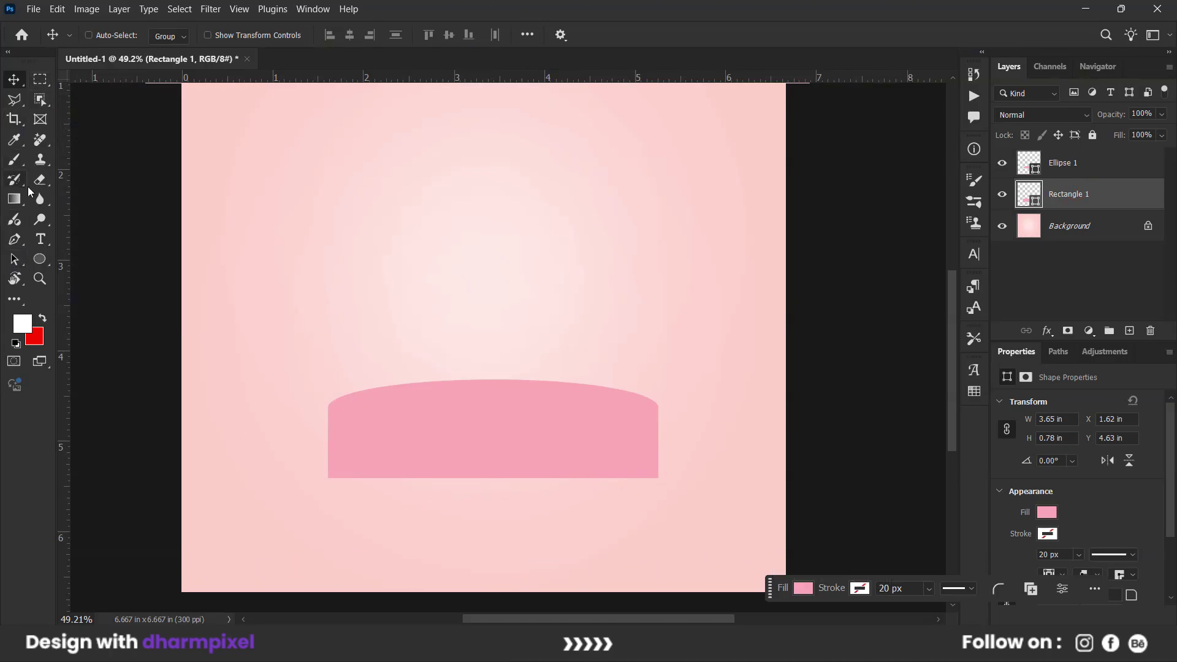
{"action": "key", "text": "ctrl+t"}
{"action": "left_click_drag", "start_coordinate": [493, 478], "coordinate": [511, 606]}
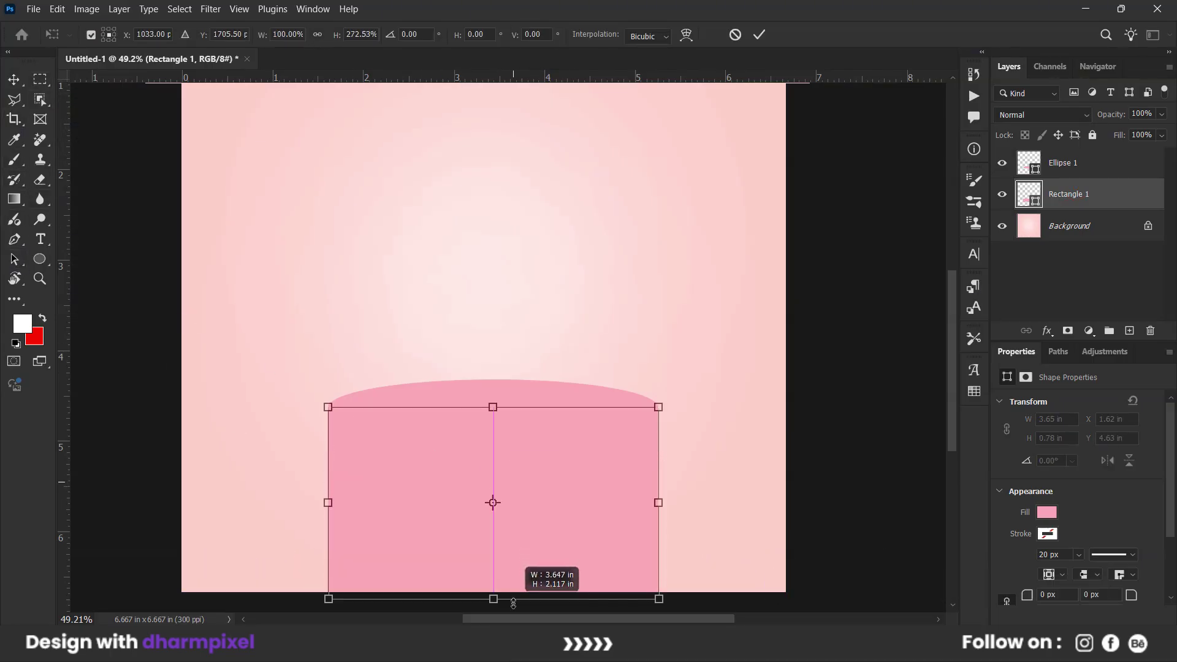
{"action": "left_click", "coordinate": [1080, 228]}
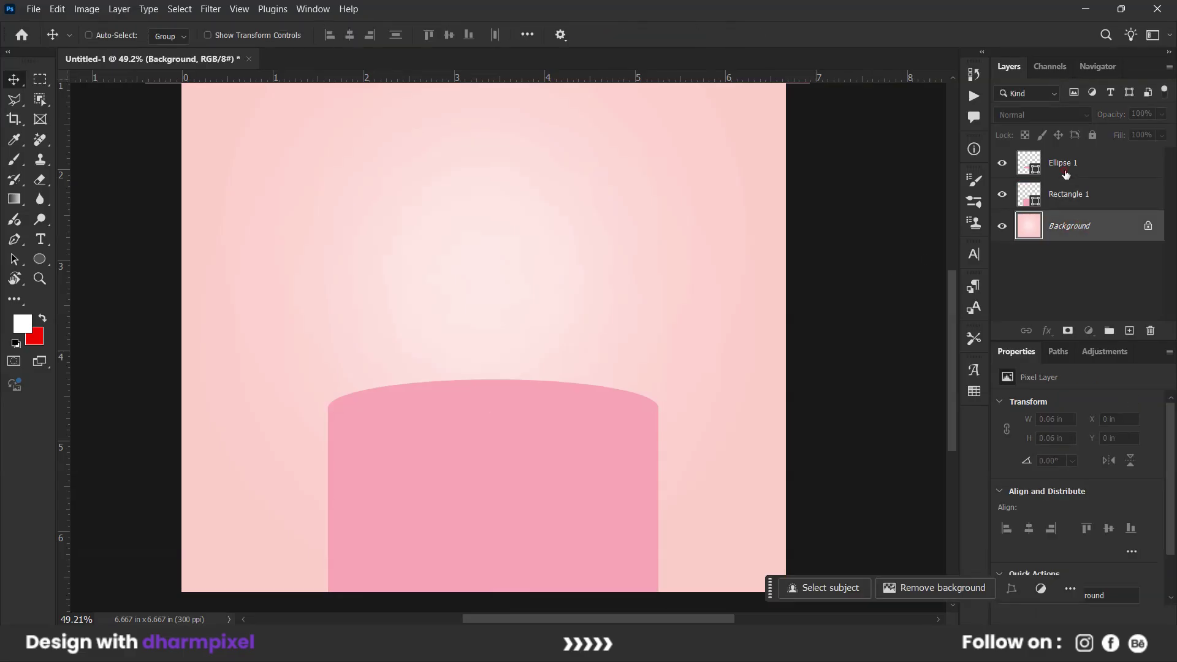
{"action": "left_click", "coordinate": [1065, 174]}
Step: On a new layer clipped to Ellipse 1, paint darker pink shading over the top
{"action": "left_click", "coordinate": [1129, 331]}
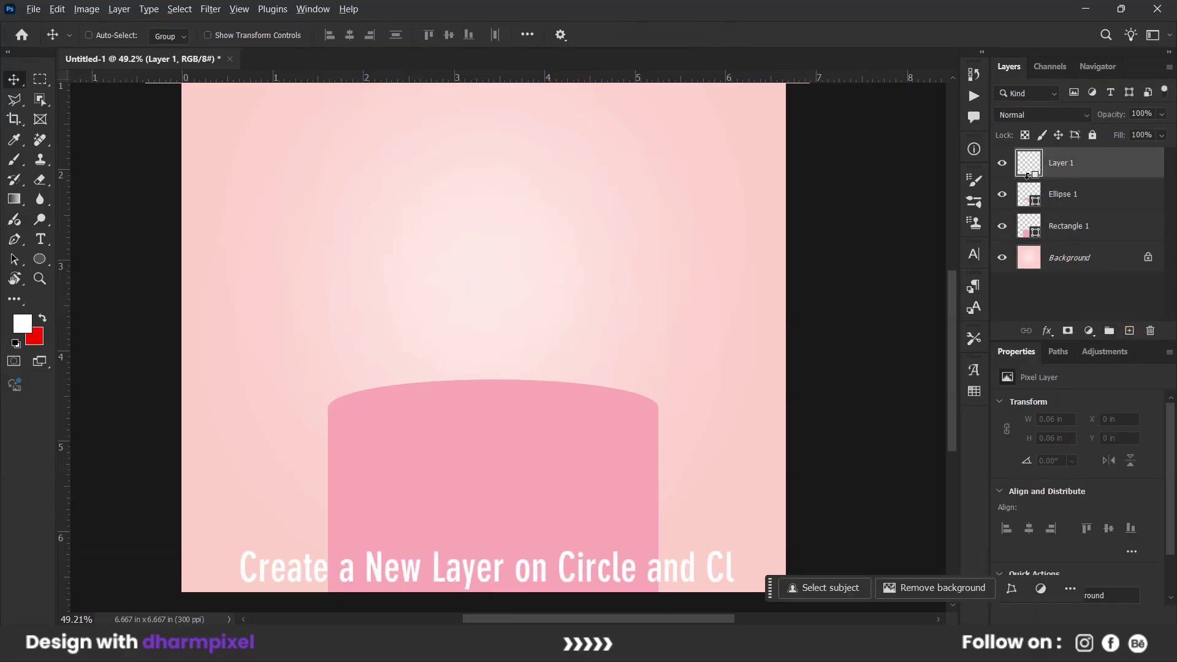
{"action": "left_click", "coordinate": [1026, 181], "text": "alt"}
{"action": "key", "text": "b"}
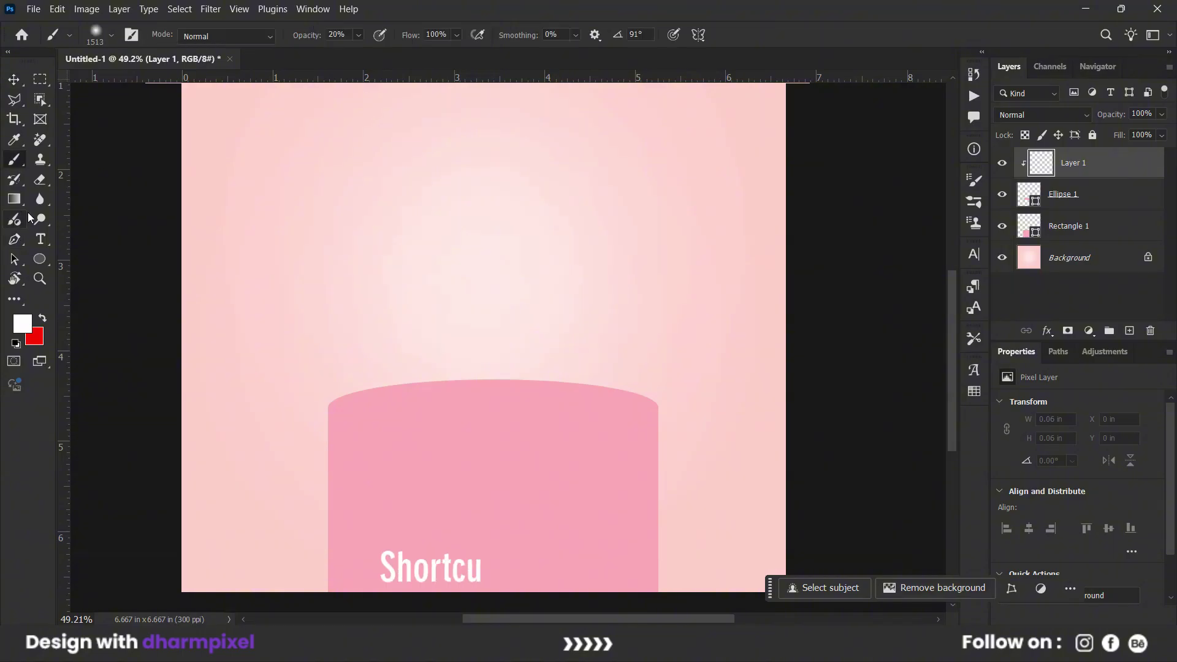
{"action": "left_click", "coordinate": [430, 401], "text": "alt"}
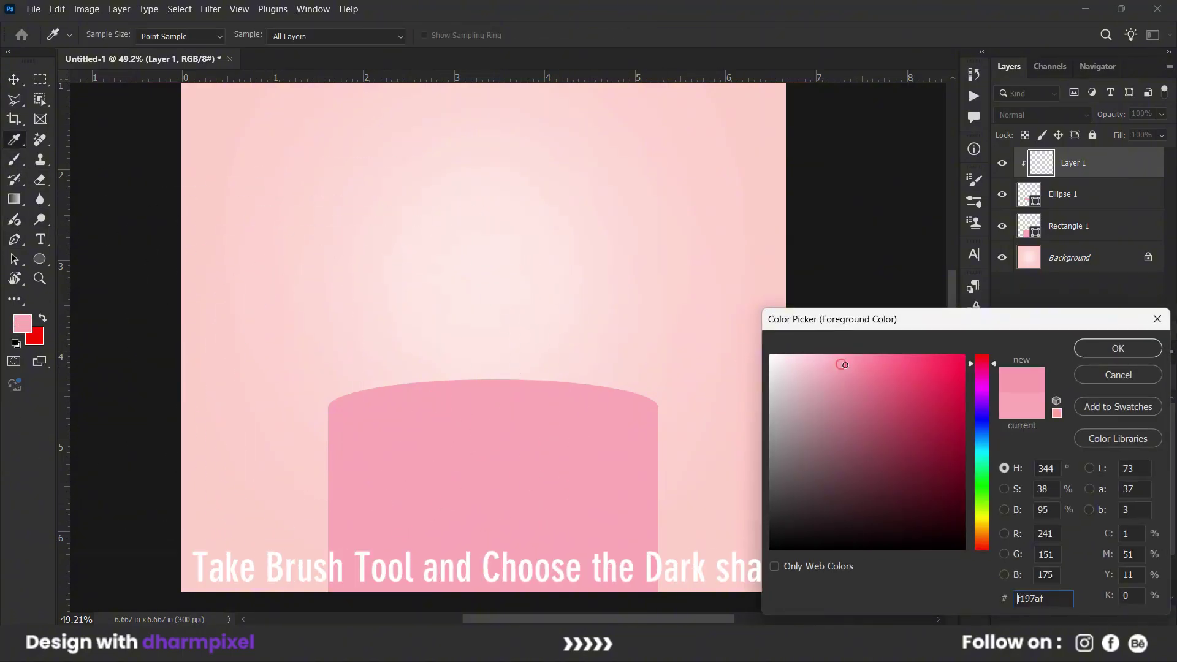
{"action": "left_click_drag", "start_coordinate": [844, 364], "coordinate": [851, 368]}
{"action": "left_click", "coordinate": [1118, 348]}
{"action": "key", "text": "b"}
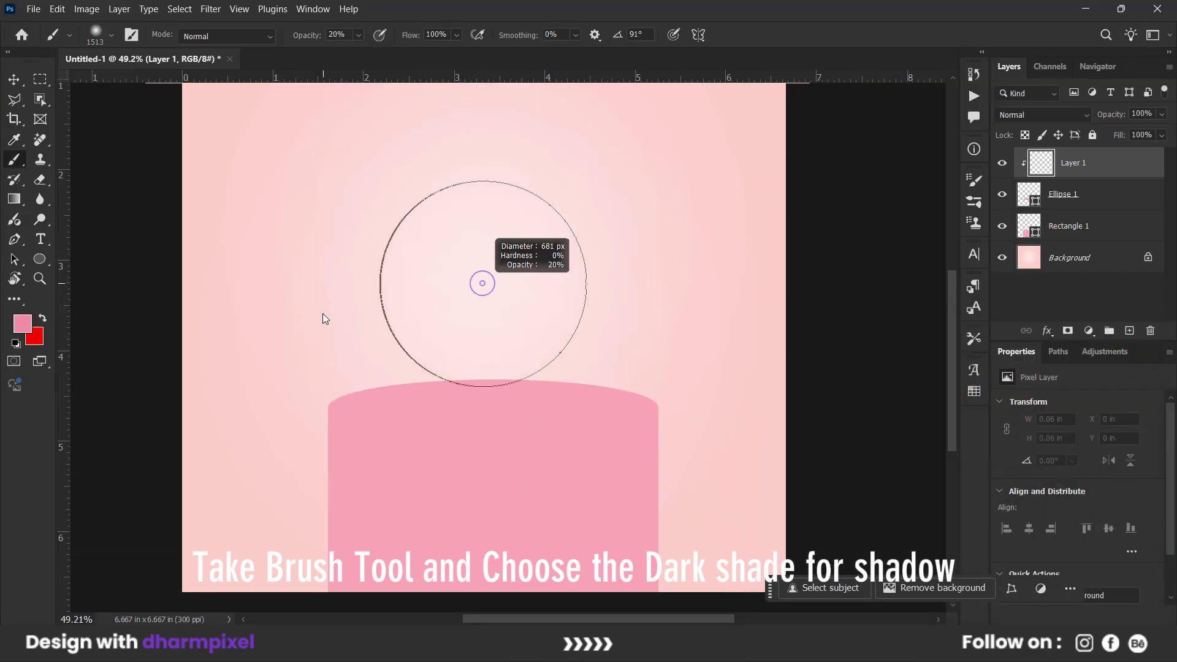
{"action": "mouse_move", "coordinate": [507, 311]}
{"action": "left_mouse_down"}
{"action": "mouse_move", "coordinate": [331, 299]}
{"action": "mouse_move", "coordinate": [723, 371]}
{"action": "mouse_move", "coordinate": [613, 255]}
{"action": "mouse_move", "coordinate": [723, 389]}
{"action": "mouse_move", "coordinate": [585, 259]}
{"action": "mouse_move", "coordinate": [643, 355]}
{"action": "mouse_move", "coordinate": [748, 368]}
{"action": "mouse_move", "coordinate": [609, 368]}
{"action": "left_mouse_up"}
Step: Pick a lighter pink and adjust the brush tip angle, size and 40% opacity
{"action": "left_click", "coordinate": [22, 323]}
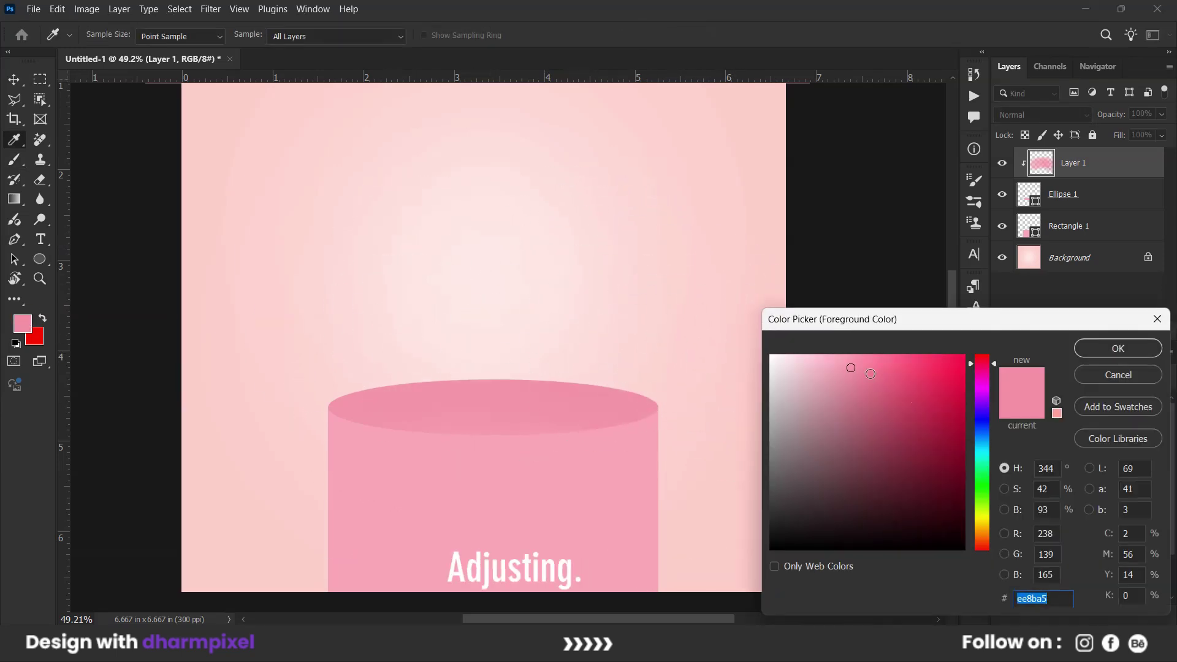
{"action": "left_click", "coordinate": [832, 360]}
{"action": "left_click", "coordinate": [1117, 344]}
{"action": "scroll", "coordinate": [486, 415], "scroll_direction": "up", "scroll_amount": 1}
{"action": "right_click", "coordinate": [486, 414]}
{"action": "left_click_drag", "start_coordinate": [529, 360], "coordinate": [564, 390]}
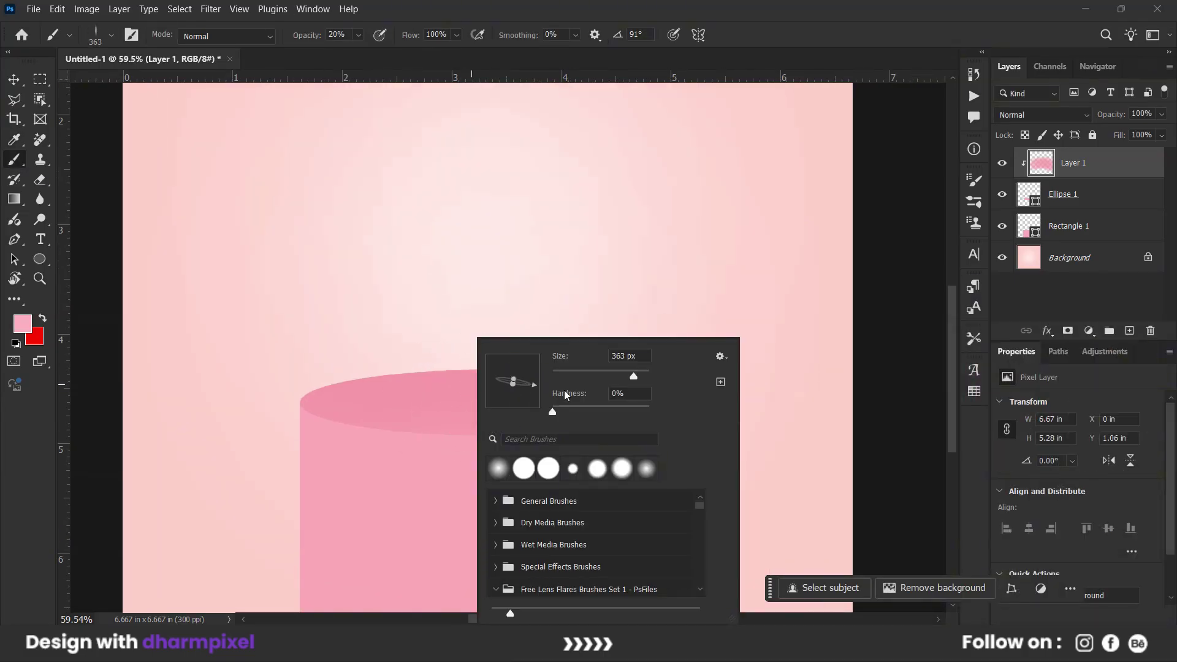
{"action": "right_click", "coordinate": [531, 398]}
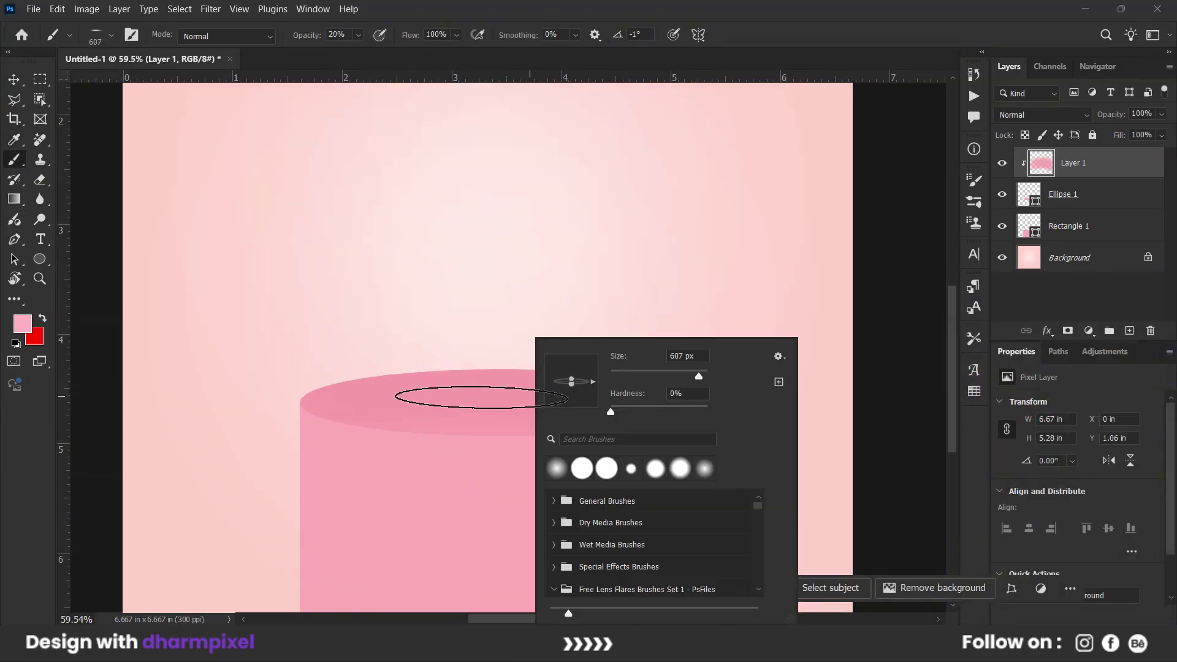
{"action": "key", "text": "Escape"}
{"action": "key", "text": "4"}
{"action": "right_click", "coordinate": [475, 398]}
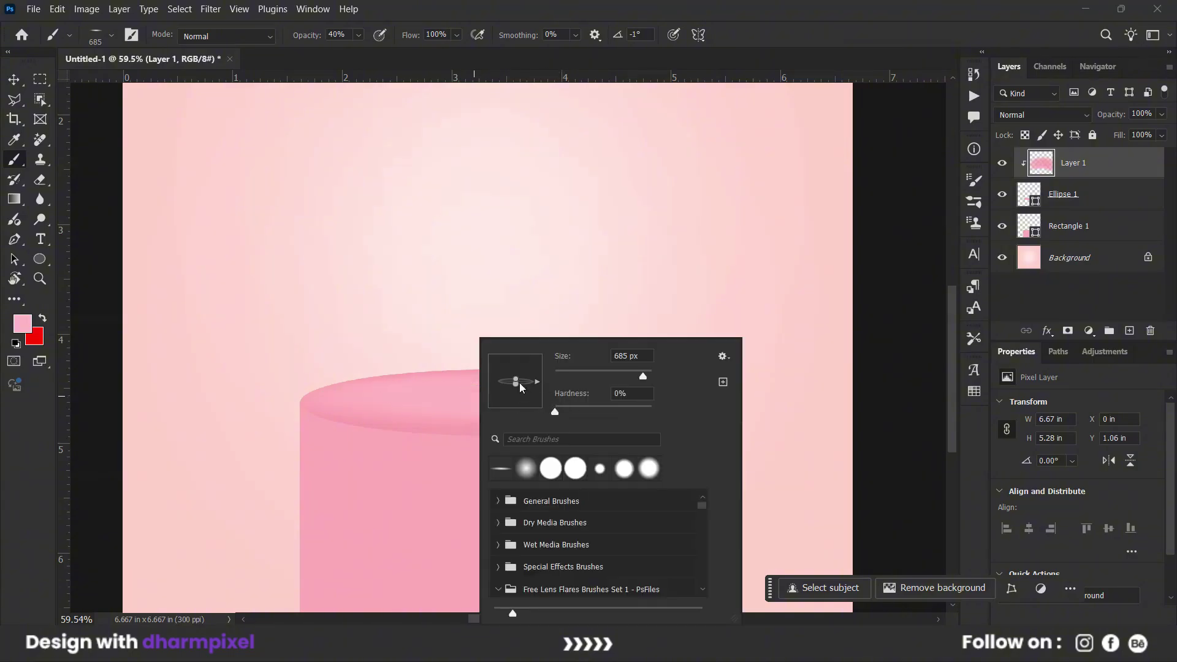
{"action": "left_click_drag", "start_coordinate": [520, 387], "coordinate": [516, 368]}
{"action": "key", "text": "Return"}
Step: Add a new layer above Rectangle 1 and choose a darker pink for shading
{"action": "left_click", "coordinate": [1090, 227]}
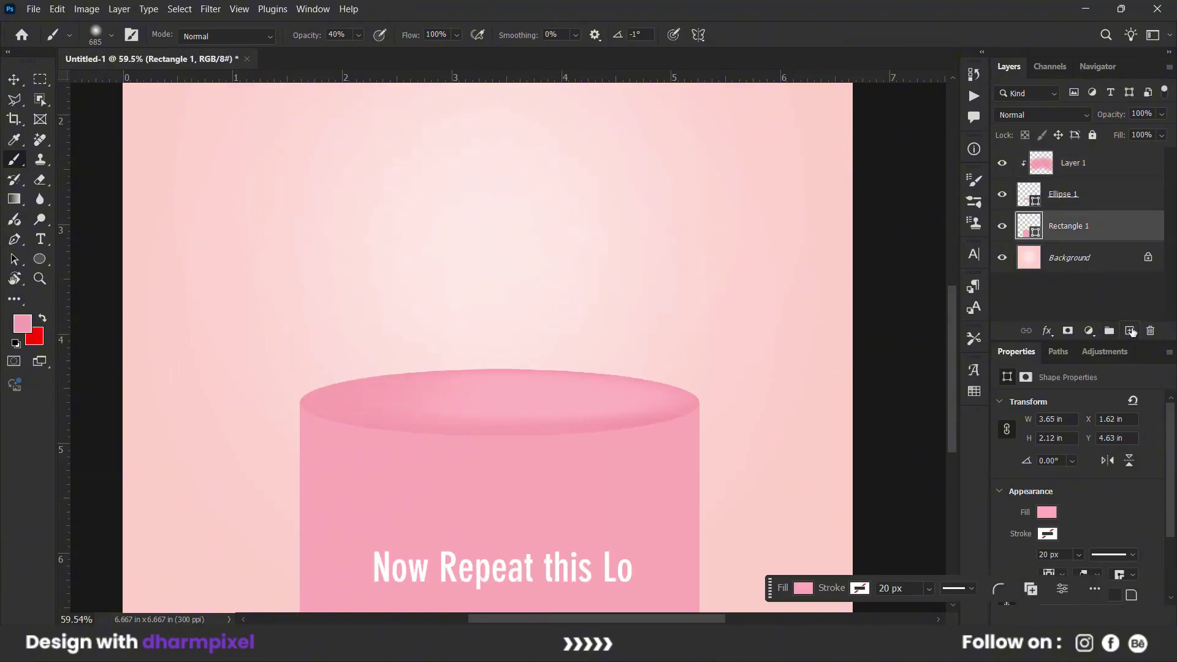
{"action": "left_click", "coordinate": [1131, 331]}
{"action": "scroll", "coordinate": [499, 478], "scroll_direction": "down", "scroll_amount": 3}
{"action": "key", "text": "i"}
{"action": "left_click", "coordinate": [22, 323]}
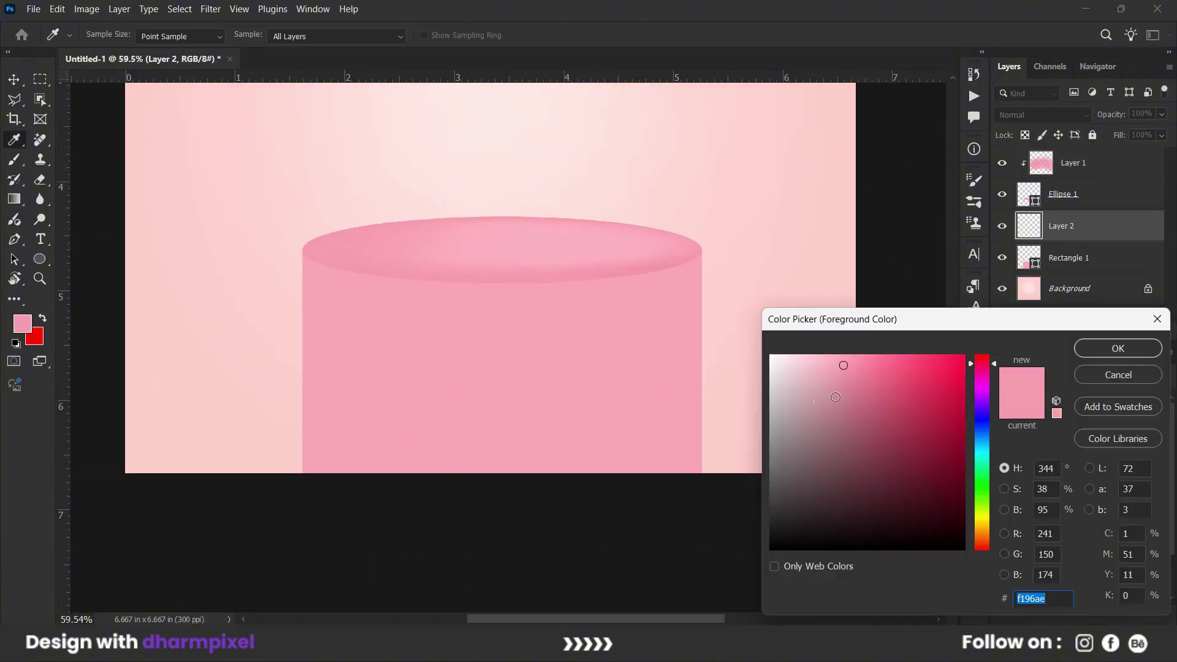
{"action": "left_click", "coordinate": [857, 372]}
{"action": "left_click", "coordinate": [1092, 349]}
{"action": "key", "text": "b"}
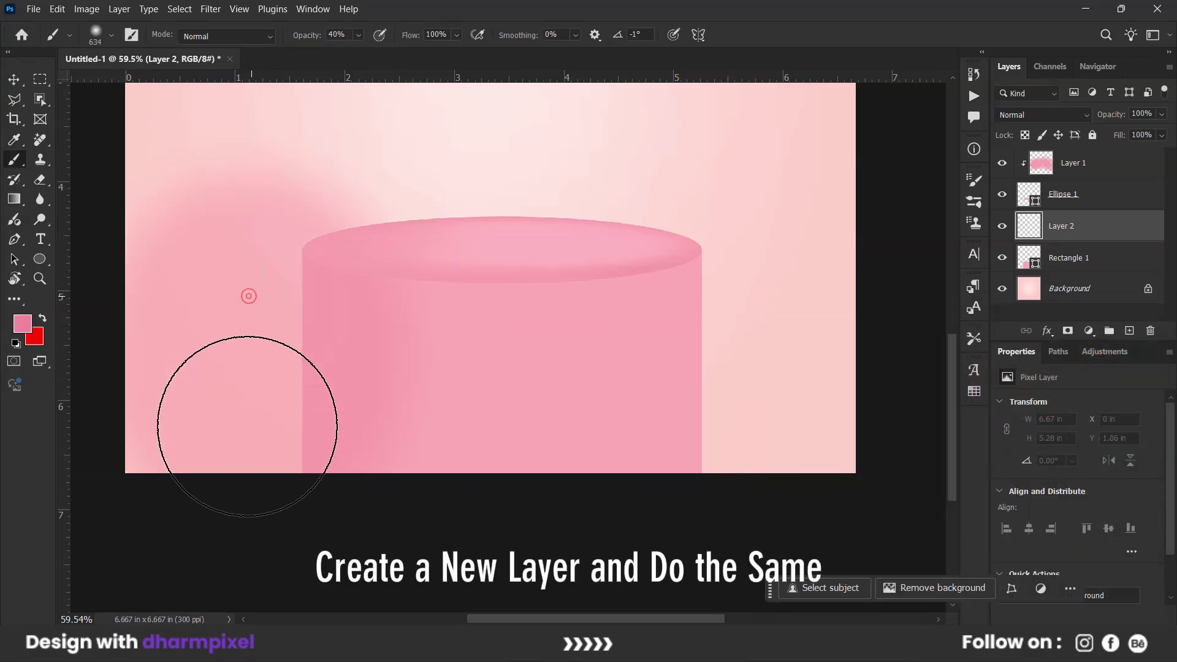
Step: Clip Layer 2 to the cylinder body and shade its left and right sides
{"action": "right_click", "coordinate": [1054, 239]}
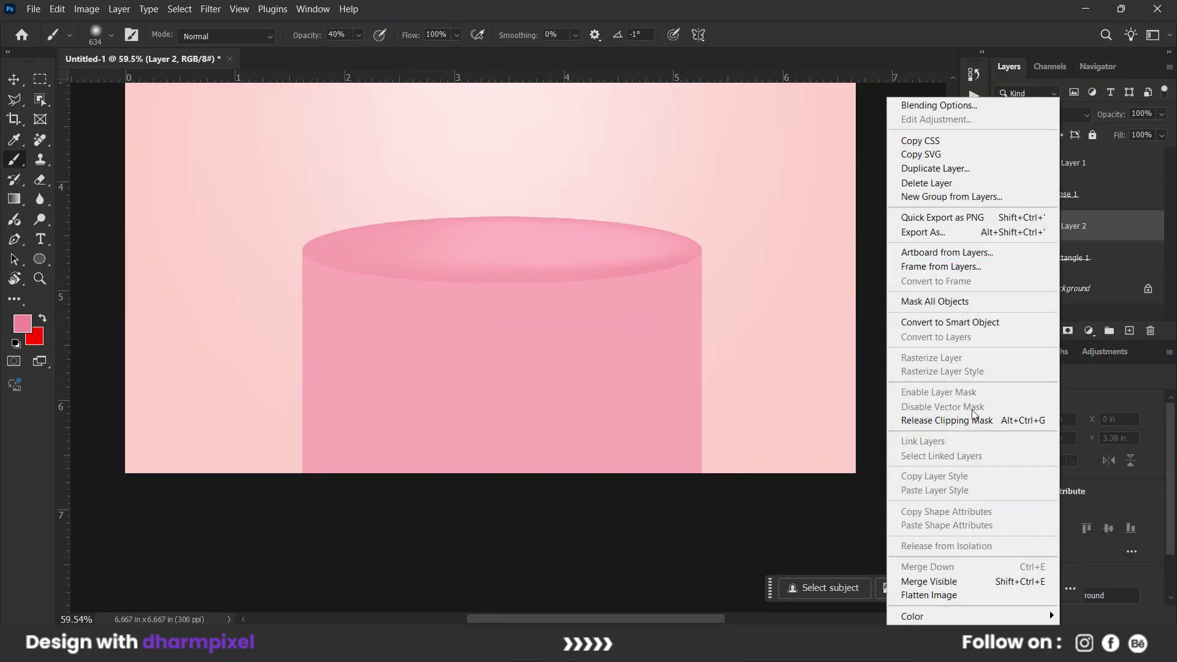
{"action": "left_click", "coordinate": [263, 338]}
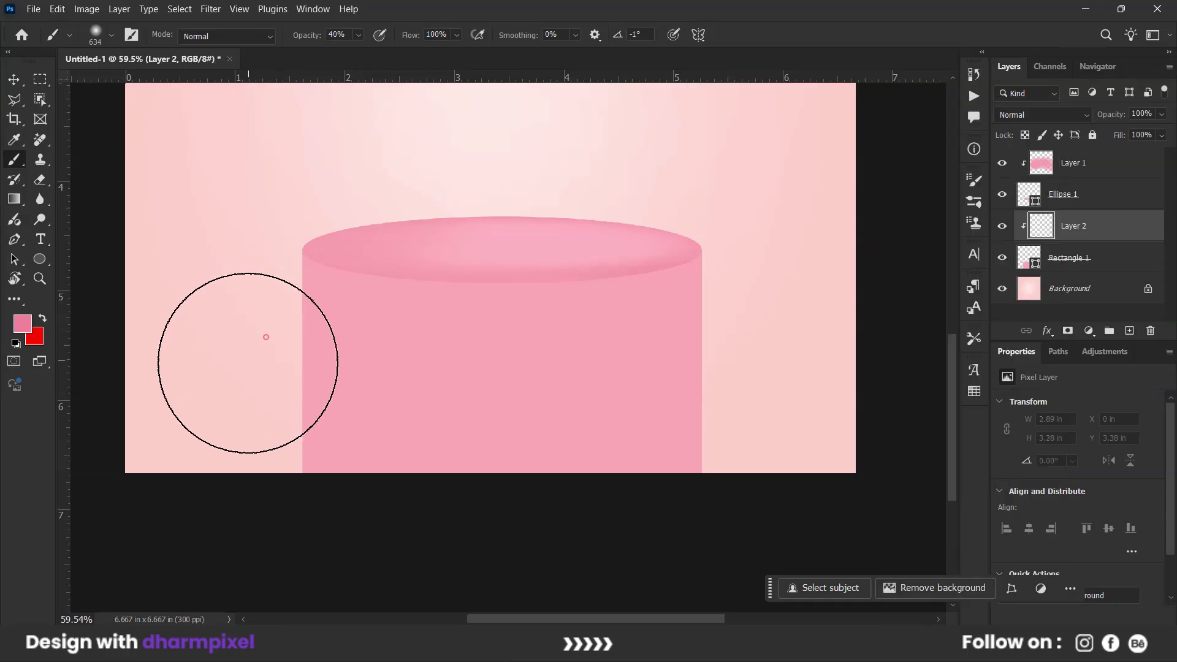
{"action": "mouse_move", "coordinate": [263, 336]}
{"action": "left_mouse_down"}
{"action": "mouse_move", "coordinate": [250, 368]}
{"action": "mouse_move", "coordinate": [242, 328]}
{"action": "mouse_move", "coordinate": [237, 433]}
{"action": "mouse_move", "coordinate": [297, 394]}
{"action": "left_mouse_up"}
{"action": "left_click_drag", "start_coordinate": [747, 266], "coordinate": [767, 399]}
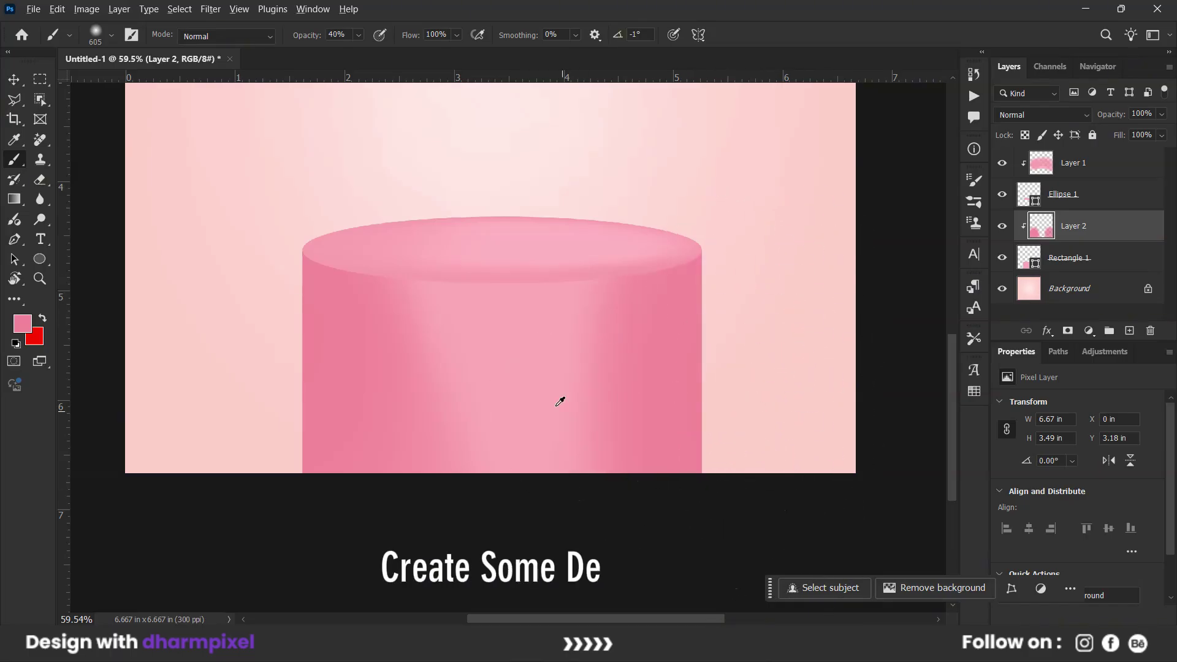
{"action": "key", "text": "bracketleft"}
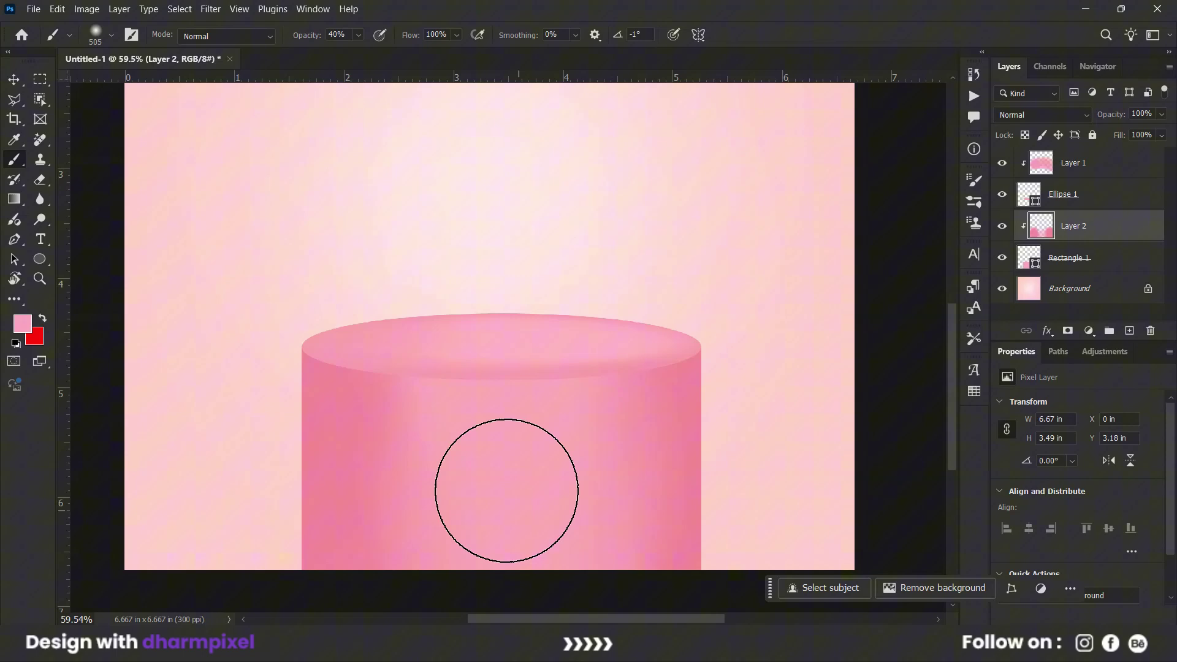
{"action": "scroll", "coordinate": [515, 369], "scroll_direction": "up", "scroll_amount": 1}
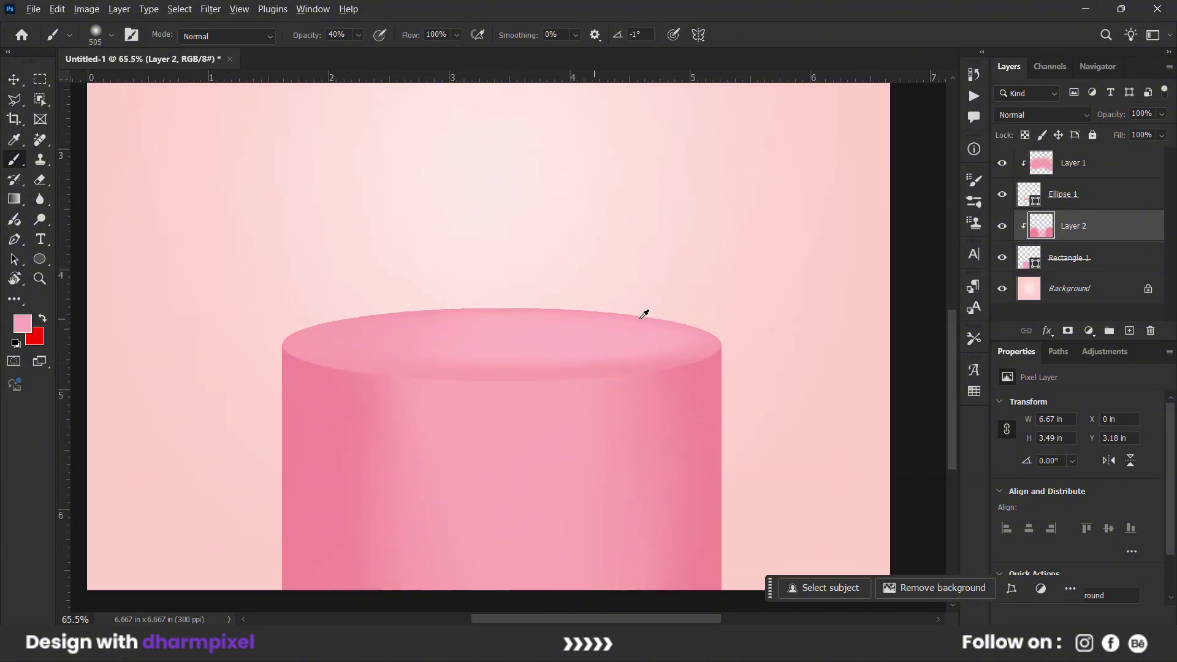
Step: Paint extra soft pink shading over the podium's top ellipse on Layer 1
{"action": "left_click", "coordinate": [1054, 167]}
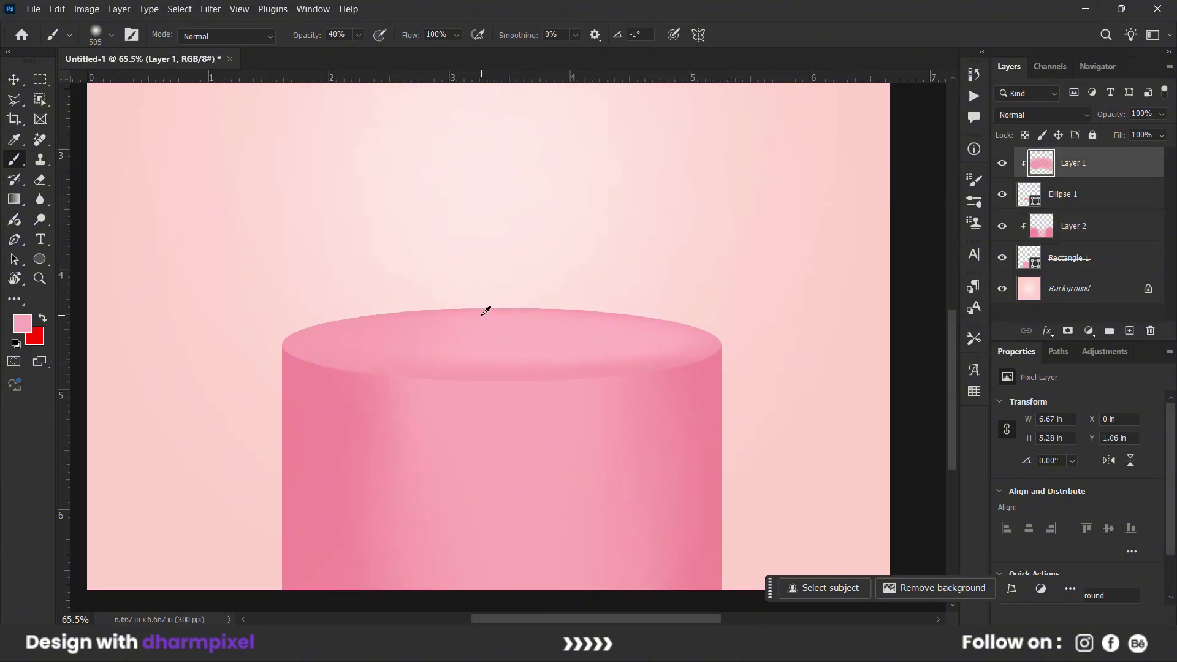
{"action": "left_click_drag", "start_coordinate": [511, 365], "coordinate": [657, 438]}
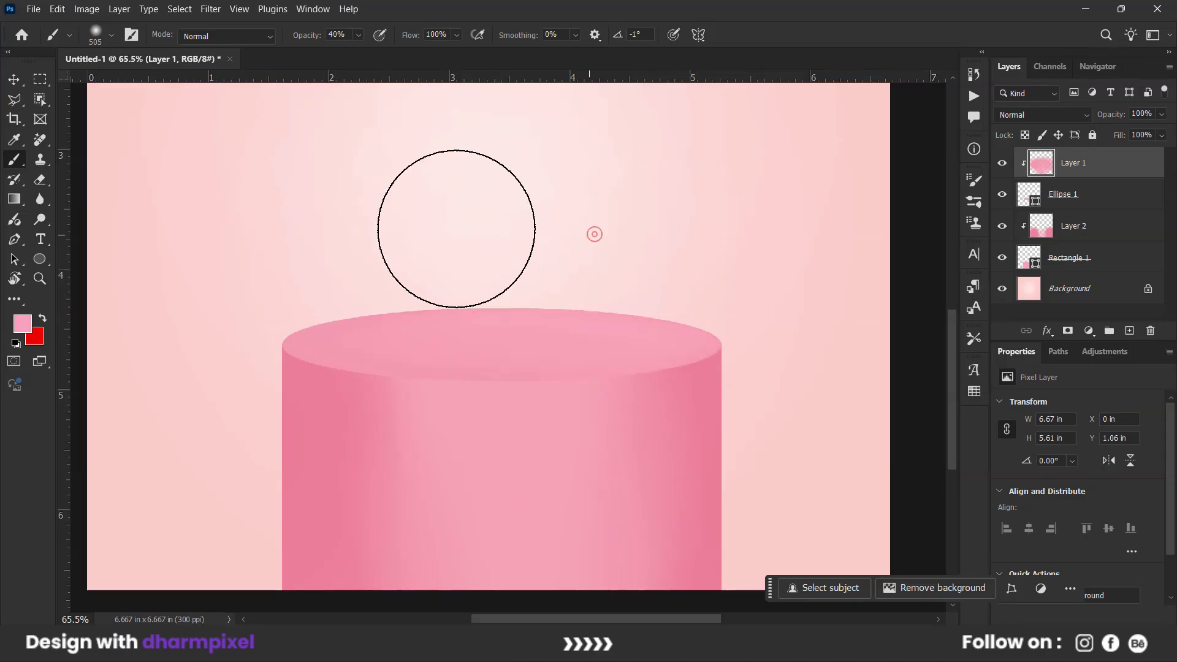
{"action": "left_click", "coordinate": [1104, 203]}
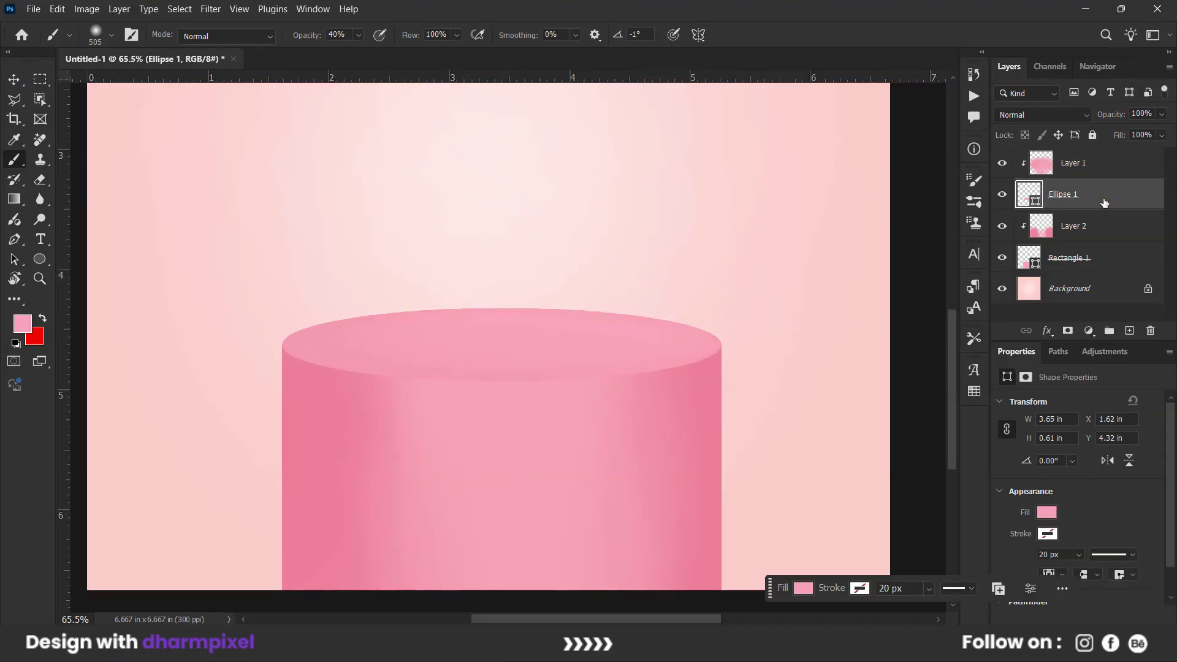
Step: Duplicate Ellipse 1, nudge the original down slightly and give it a white stroke
{"action": "right_click", "coordinate": [1104, 203]}
{"action": "left_click", "coordinate": [981, 166]}
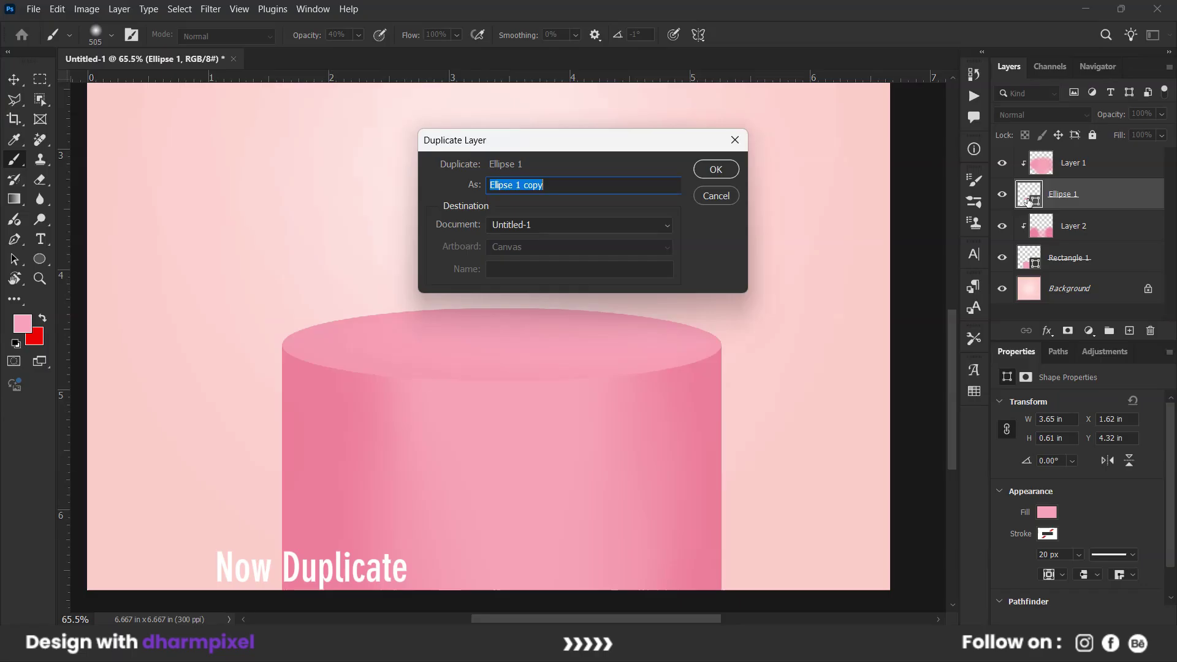
{"action": "left_click", "coordinate": [711, 172]}
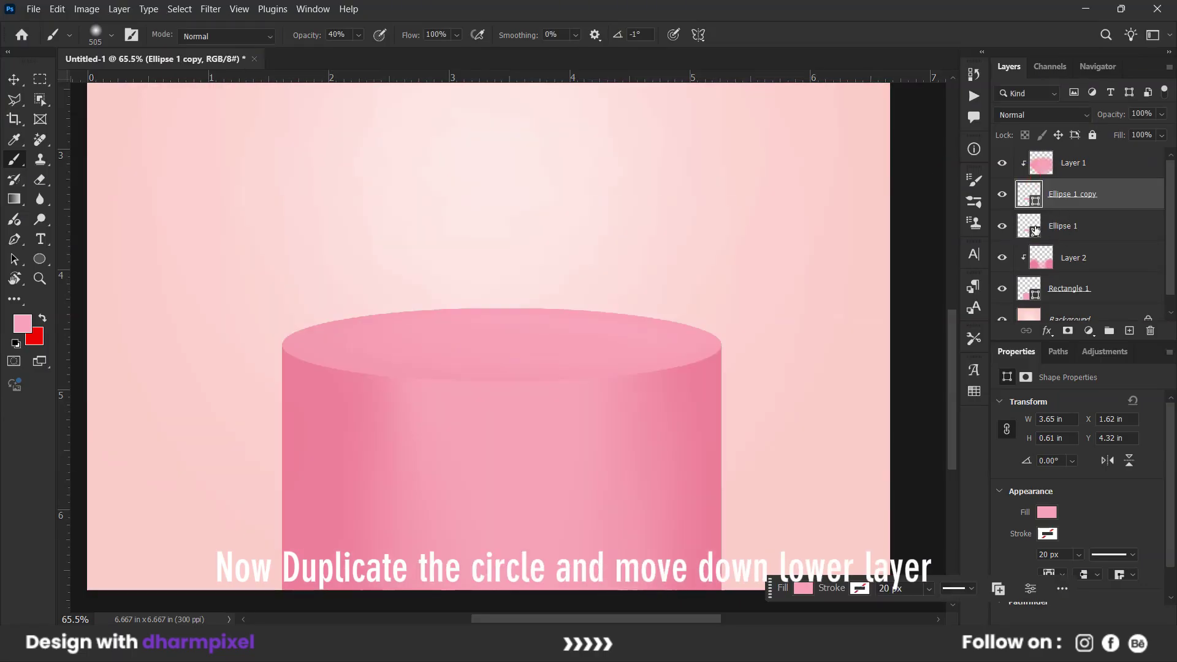
{"action": "left_click", "coordinate": [1062, 237]}
{"action": "right_click", "coordinate": [1064, 238]}
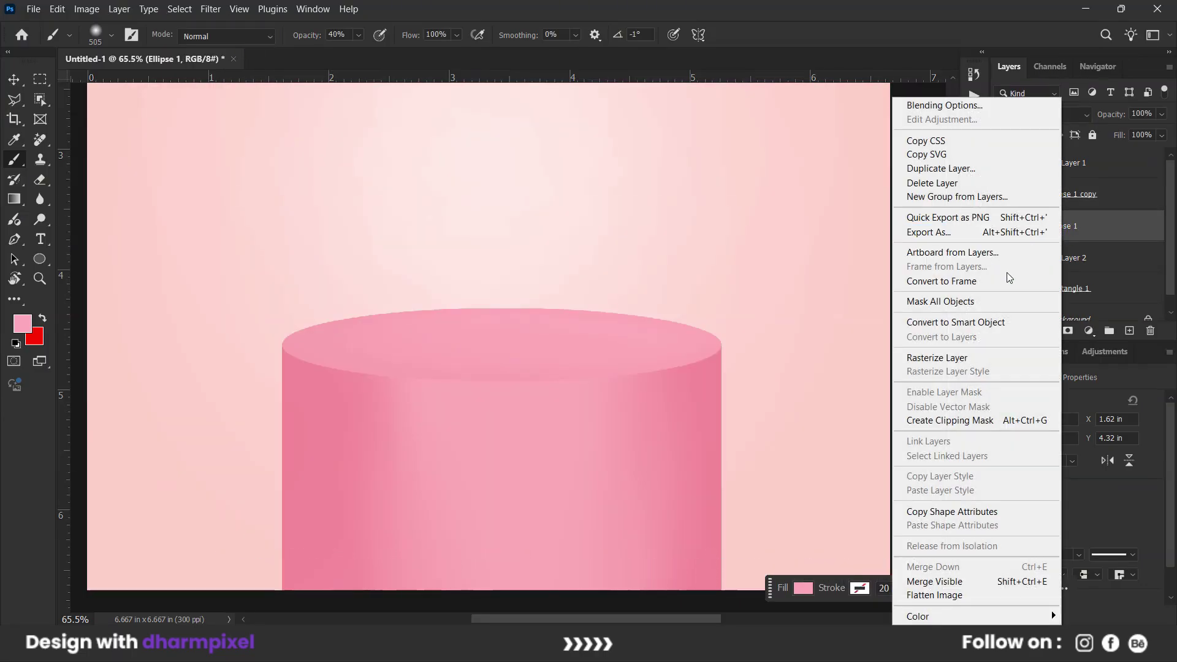
{"action": "key", "text": "Escape"}
{"action": "key", "text": "v"}
{"action": "key", "text": "Down"}
{"action": "left_click", "coordinate": [1055, 533]}
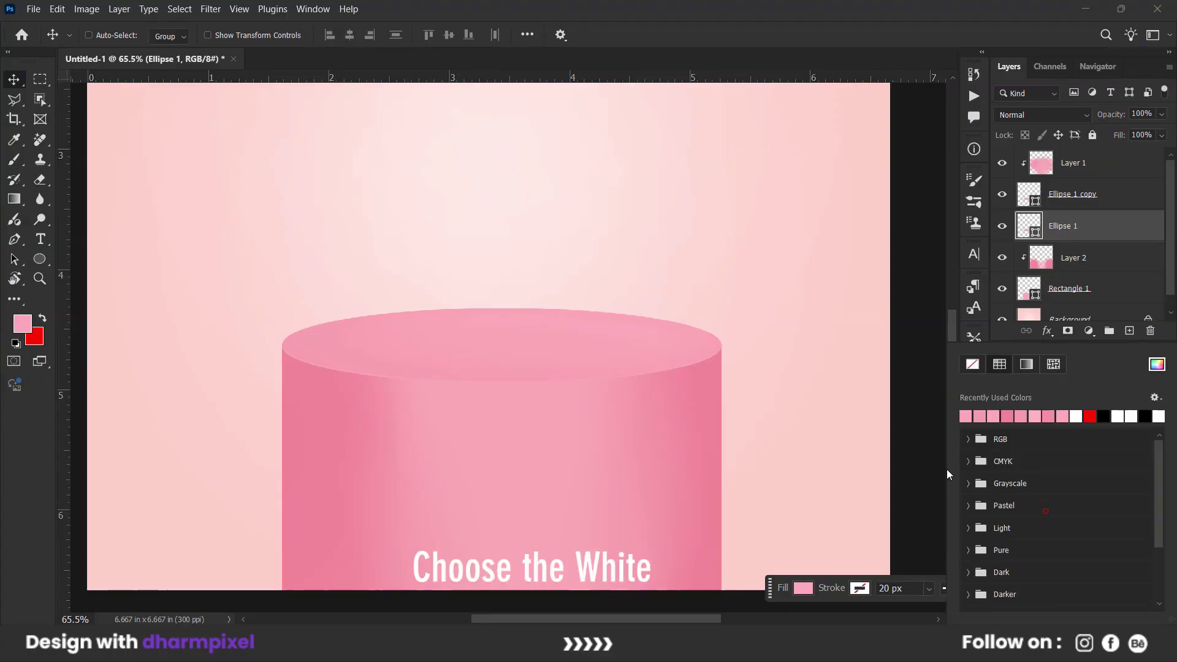
{"action": "left_click", "coordinate": [1129, 416]}
Step: Lower the original Ellipse 1 to 73% opacity for a semi-transparent rim
{"action": "left_click", "coordinate": [1125, 208]}
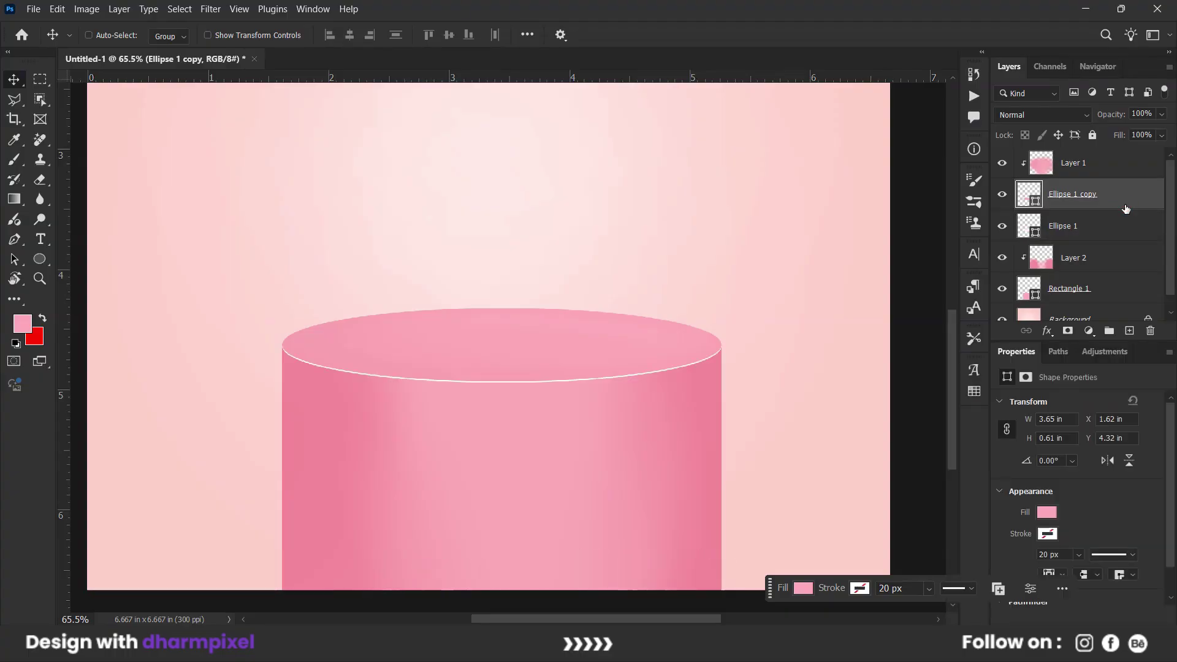
{"action": "left_click", "coordinate": [1110, 225]}
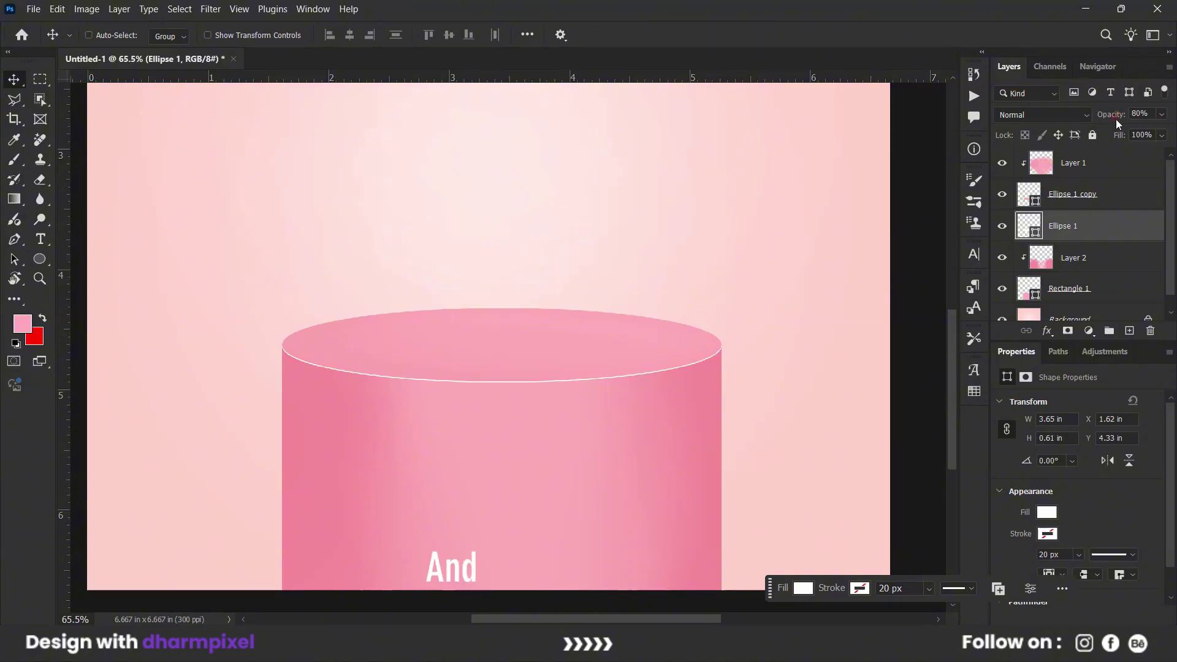
{"action": "scroll", "coordinate": [326, 342], "scroll_direction": "down", "scroll_amount": 3, "text": "alt"}
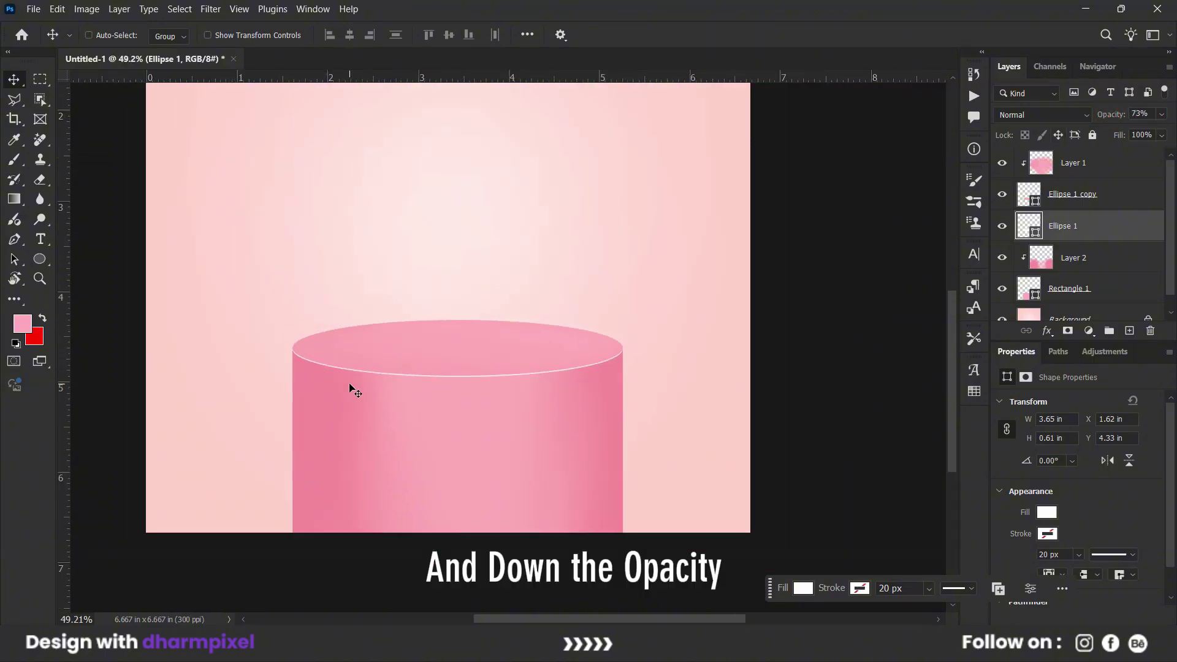
{"action": "scroll", "coordinate": [353, 390], "scroll_direction": "down", "scroll_amount": 1, "text": "alt"}
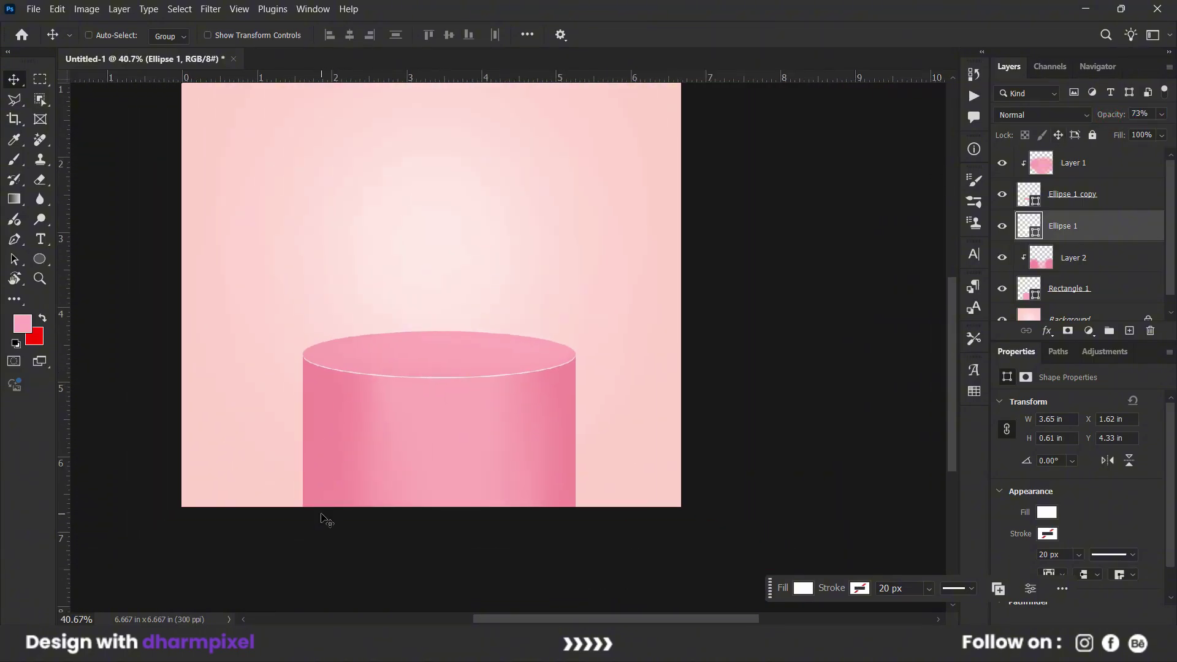
{"action": "scroll", "coordinate": [325, 520], "scroll_direction": "down", "scroll_amount": 2, "text": "alt"}
{"action": "scroll", "coordinate": [325, 520], "scroll_direction": "down", "scroll_amount": 1, "text": "alt"}
{"action": "left_click_drag", "start_coordinate": [408, 295], "coordinate": [421, 350]}
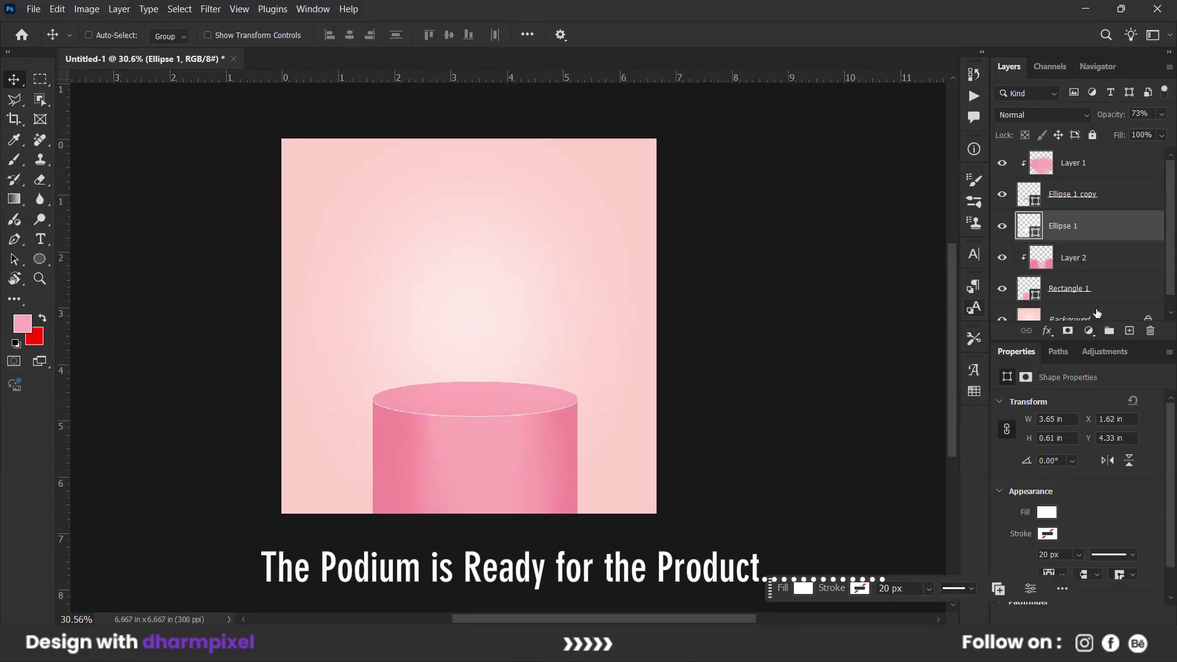
{"action": "scroll", "coordinate": [1096, 314], "scroll_direction": "down", "scroll_amount": 1}
{"action": "left_click", "coordinate": [1096, 305]}
{"action": "key", "text": "b"}
{"action": "scroll", "coordinate": [656, 220], "scroll_direction": "up", "scroll_amount": 2, "text": "alt"}
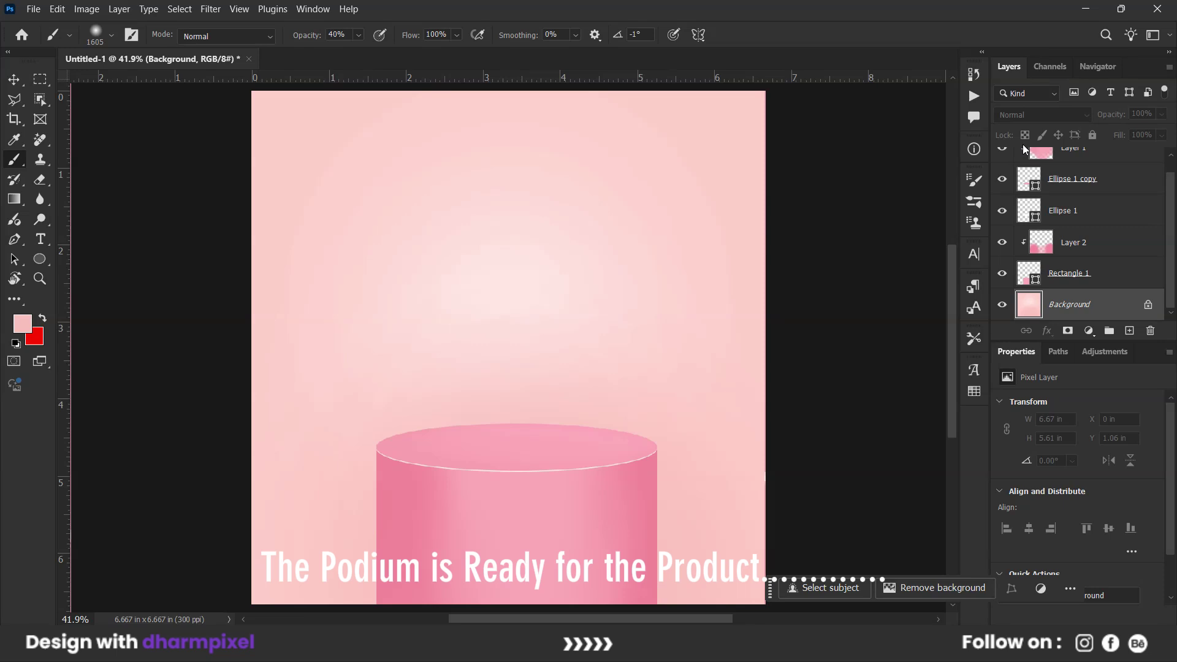
{"action": "left_click", "coordinate": [13, 79]}
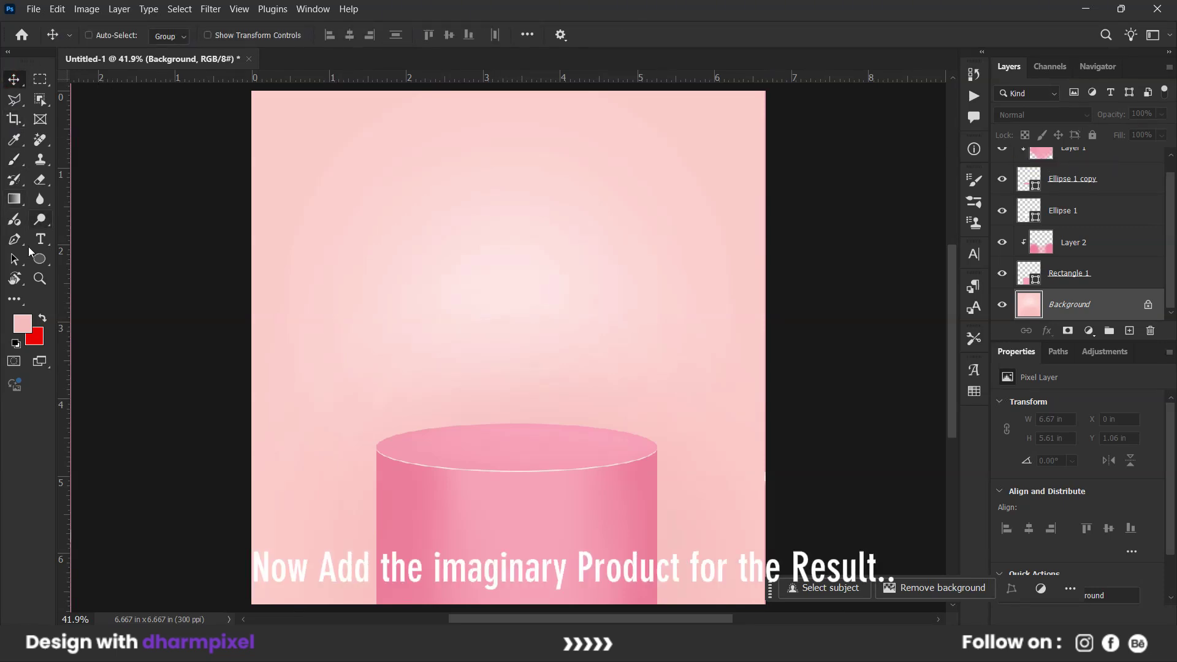
{"action": "left_click", "coordinate": [36, 259]}
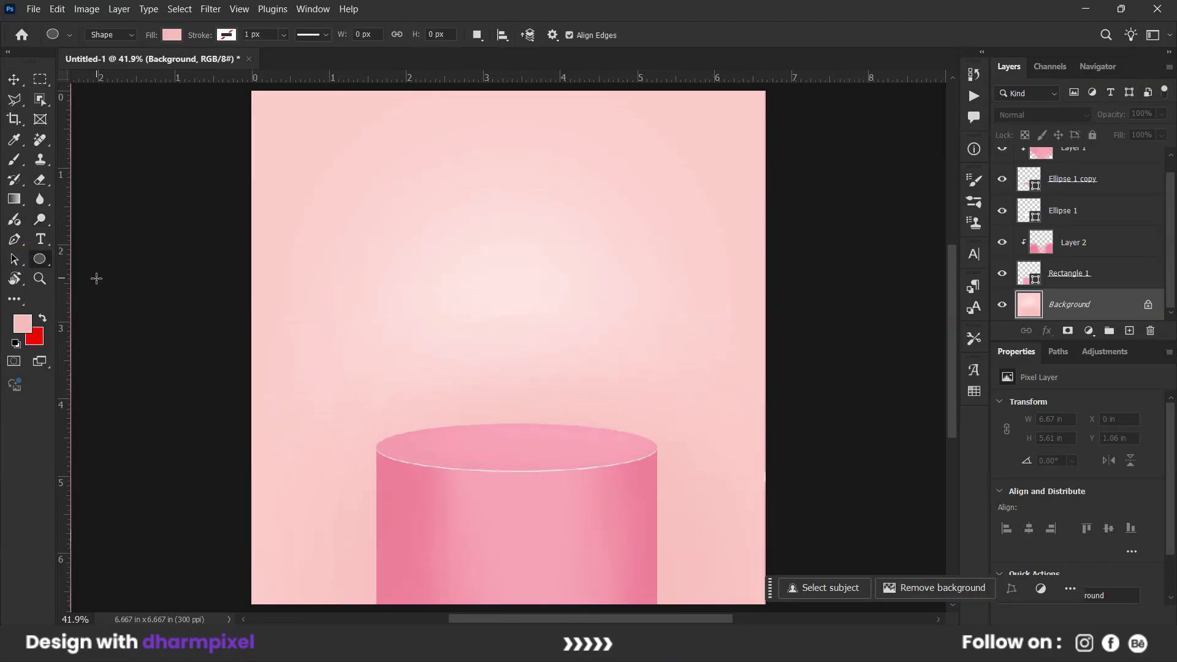
Step: Draw a circle, move it onto the podium top, bring it to front, add a layer
{"action": "left_click_drag", "start_coordinate": [363, 245], "coordinate": [512, 394]}
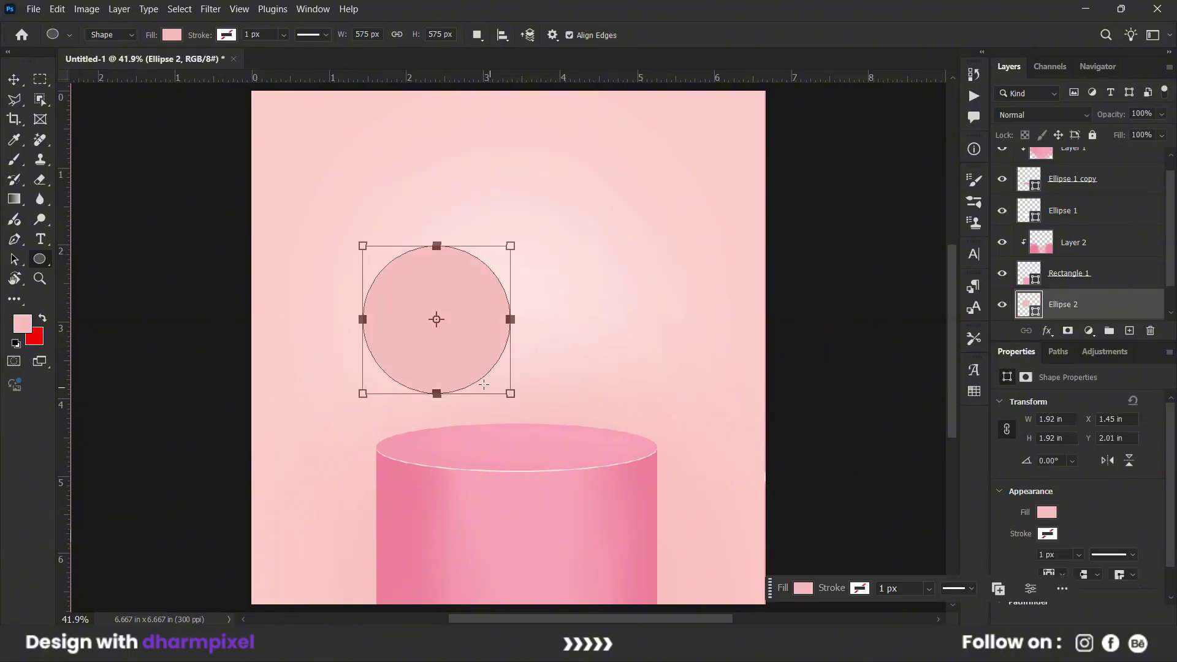
{"action": "left_click", "coordinate": [13, 79]}
{"action": "left_click_drag", "start_coordinate": [464, 345], "coordinate": [539, 403]}
{"action": "key", "text": "ctrl+shift+bracketright"}
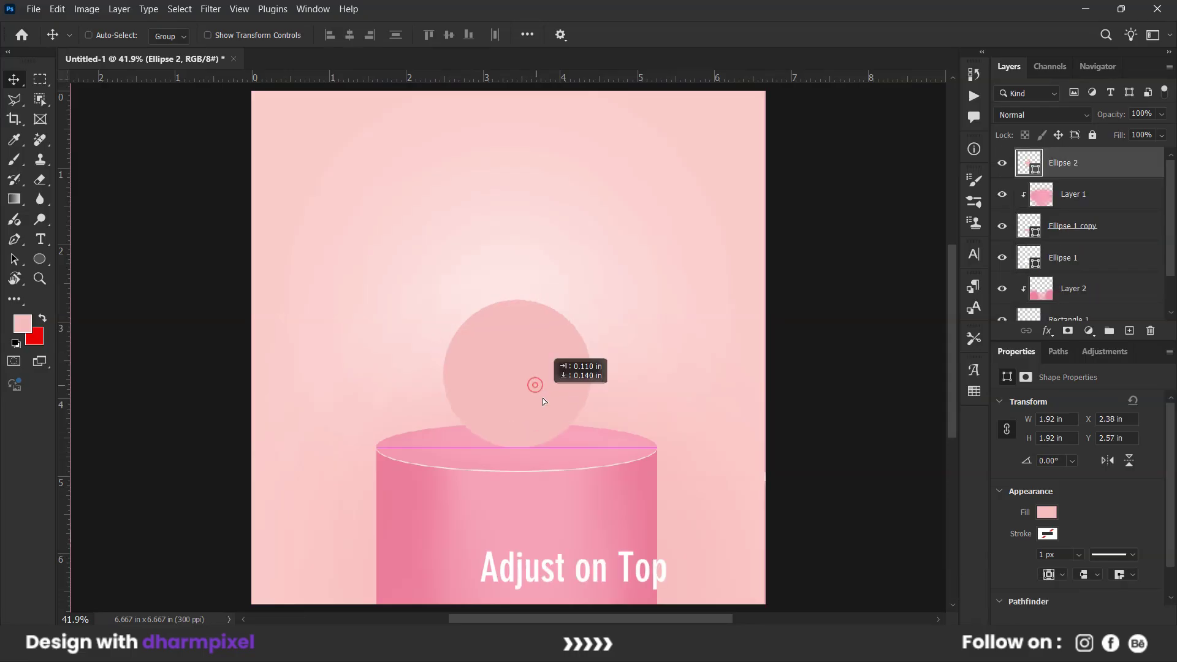
{"action": "scroll", "coordinate": [540, 403], "scroll_direction": "up", "scroll_amount": 1}
{"action": "scroll", "coordinate": [547, 428], "scroll_direction": "up", "scroll_amount": 1}
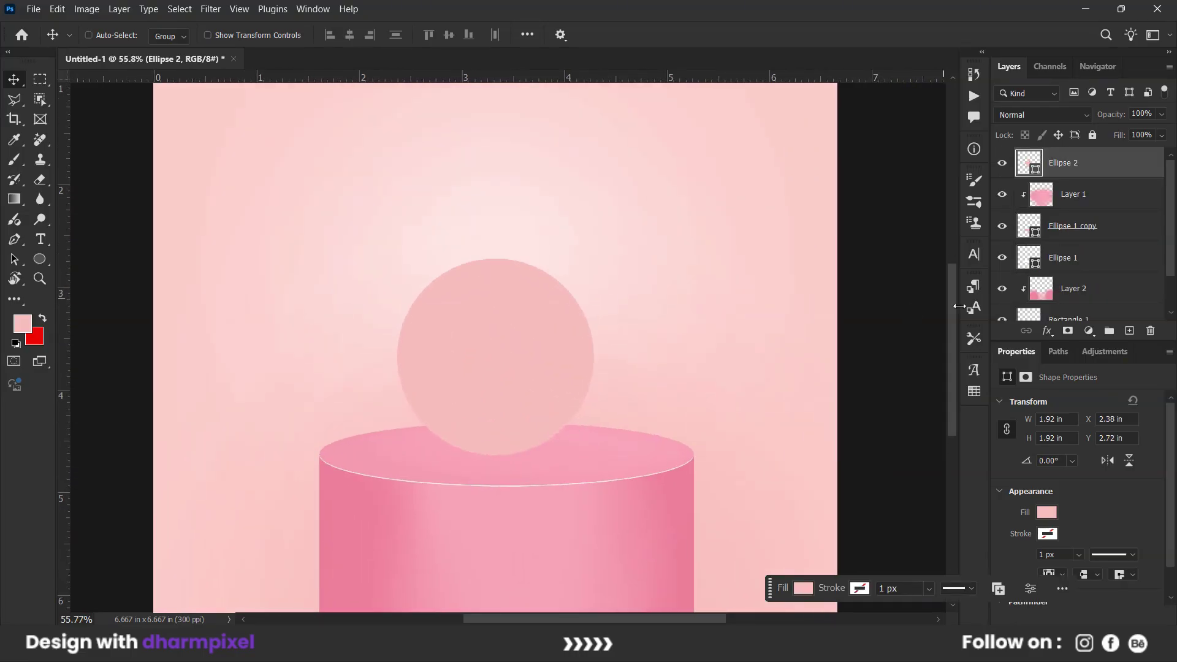
{"action": "left_click", "coordinate": [1129, 332], "text": "ctrl"}
Step: Paint a black soft-brush blob on Layer 3 and squash it flat beneath the sphere
{"action": "key", "text": "b"}
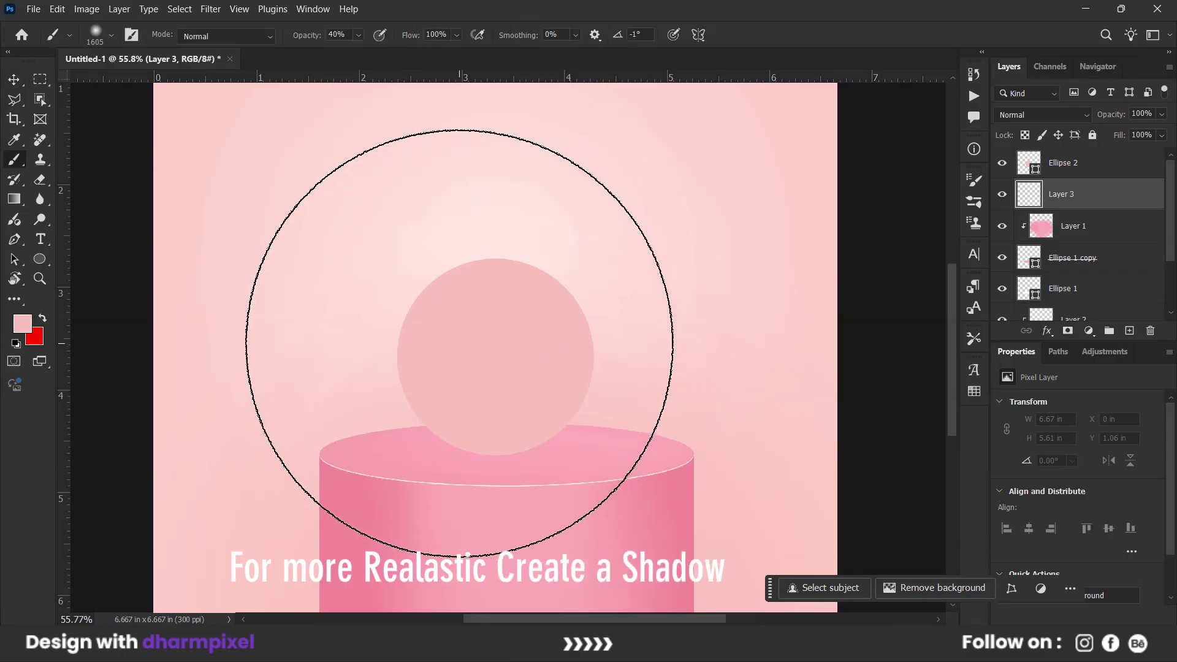
{"action": "key", "text": "d"}
{"action": "left_click", "coordinate": [492, 329]}
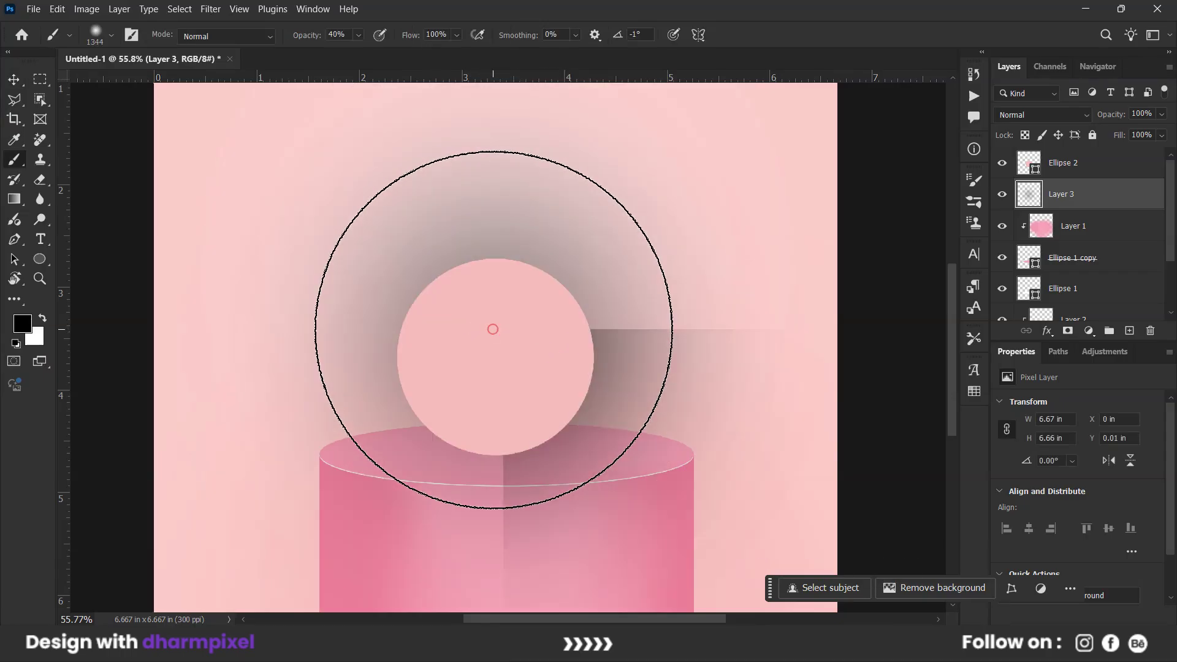
{"action": "key", "text": "ctrl+t"}
{"action": "scroll", "coordinate": [493, 216], "scroll_direction": "down", "scroll_amount": 2}
{"action": "scroll", "coordinate": [493, 220], "scroll_direction": "up", "scroll_amount": 1}
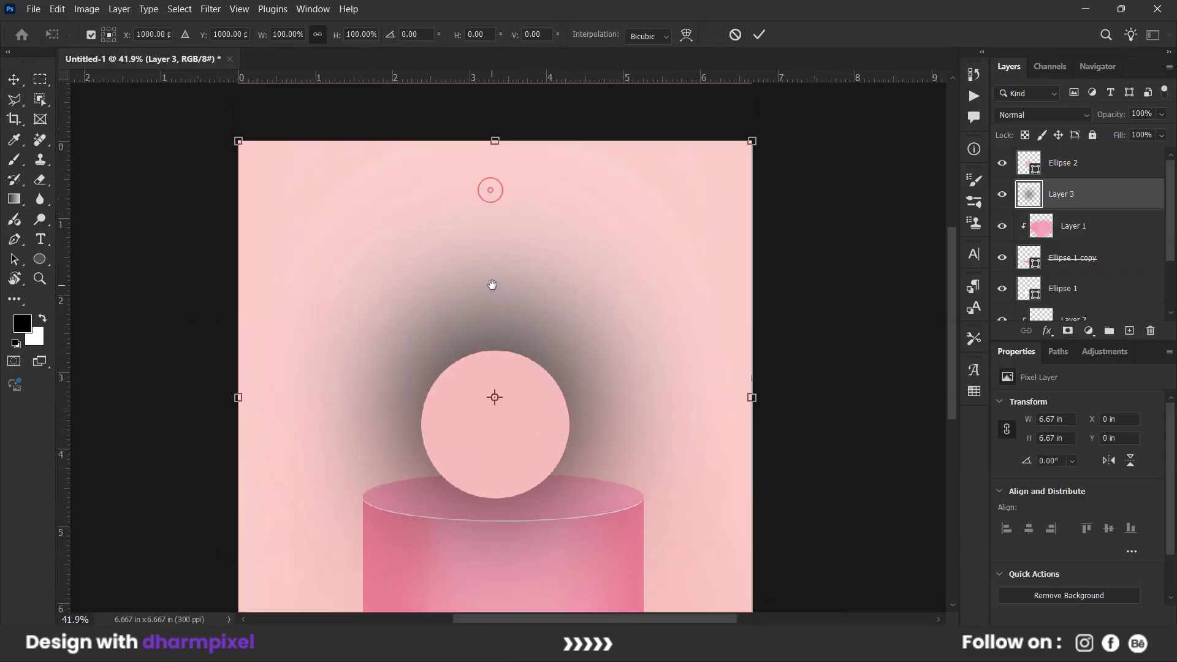
{"action": "left_click_drag", "start_coordinate": [495, 141], "coordinate": [491, 388]}
{"action": "left_click_drag", "start_coordinate": [496, 429], "coordinate": [495, 380]}
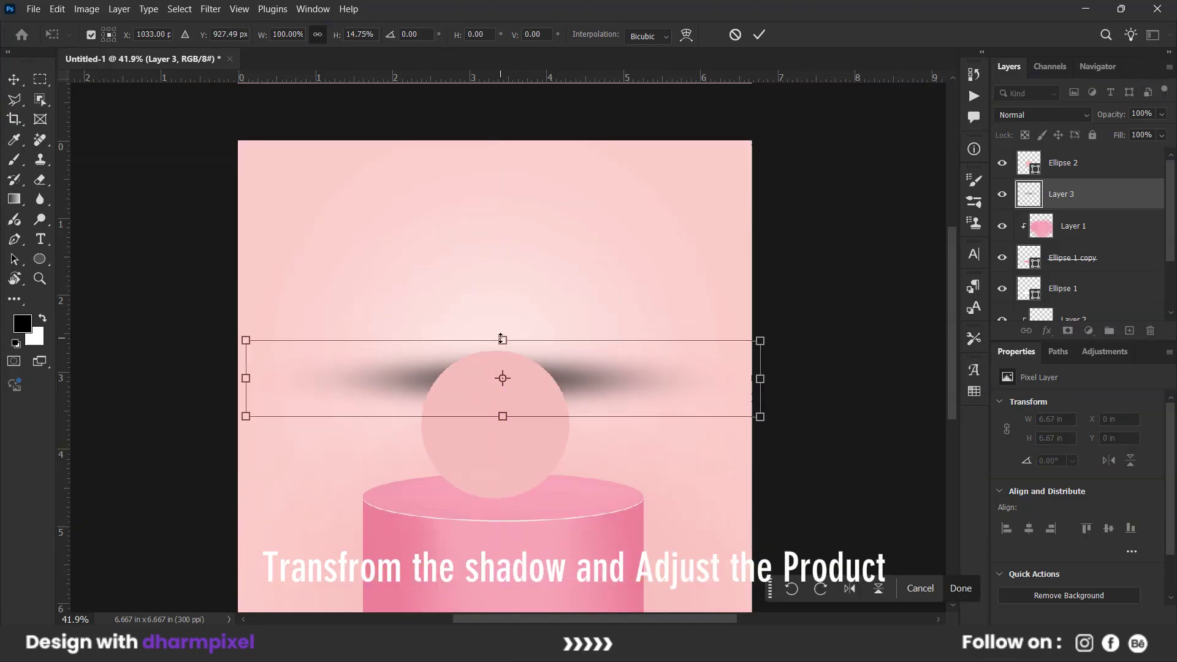
{"action": "left_click_drag", "start_coordinate": [495, 336], "coordinate": [496, 376]}
{"action": "mouse_move", "coordinate": [656, 392]}
{"action": "left_mouse_down"}
{"action": "mouse_move", "coordinate": [755, 401]}
{"action": "mouse_move", "coordinate": [460, 402]}
{"action": "mouse_move", "coordinate": [548, 500]}
{"action": "left_mouse_up"}
{"action": "key", "text": "Return"}
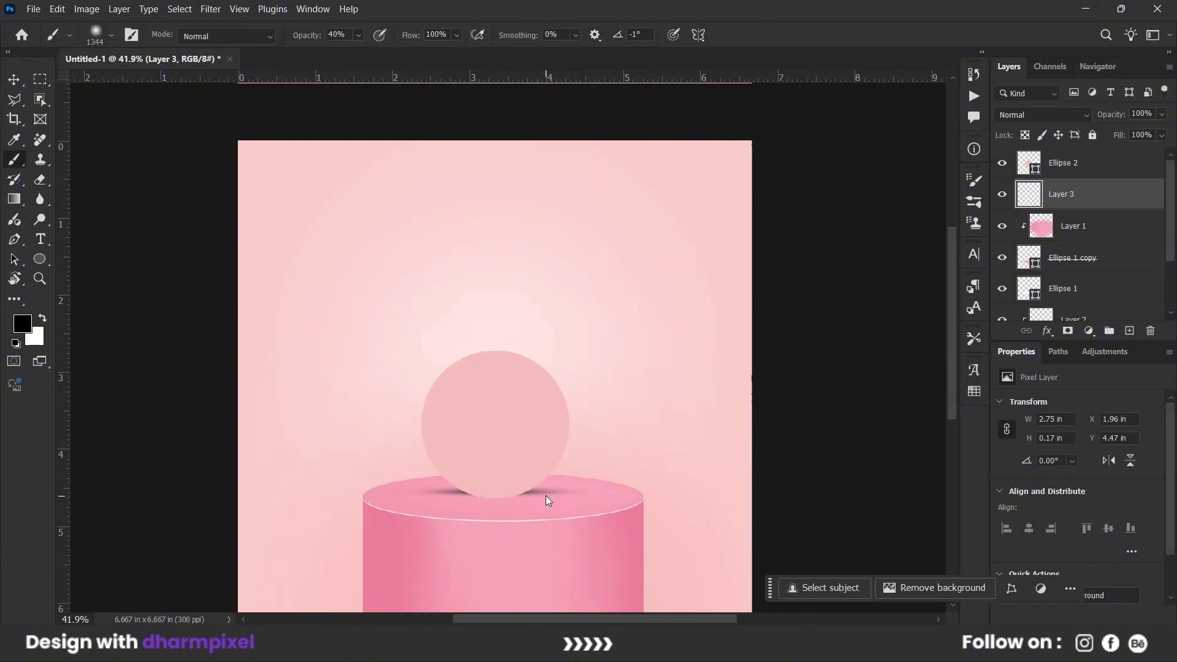